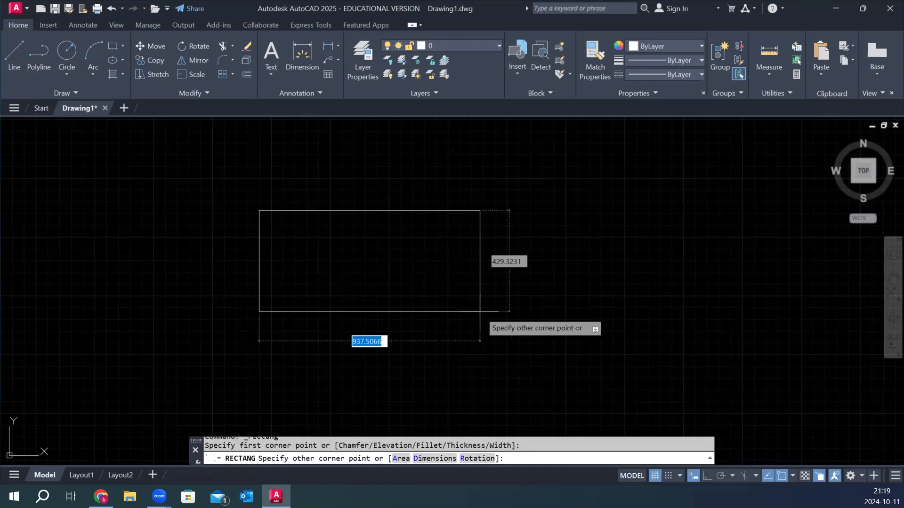
Finish the rectangle with a width of 600 and a height of 300.
{"action": "type", "text": "600"}
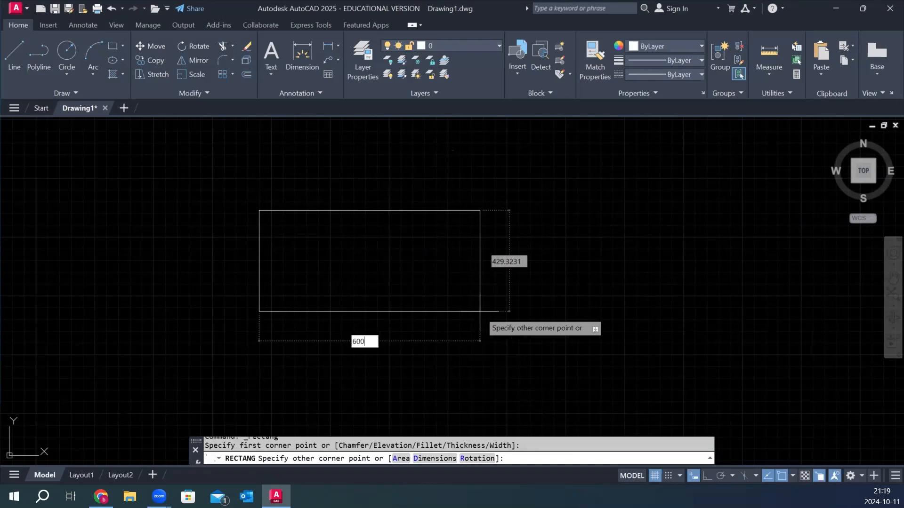
{"action": "key", "text": "Tab"}
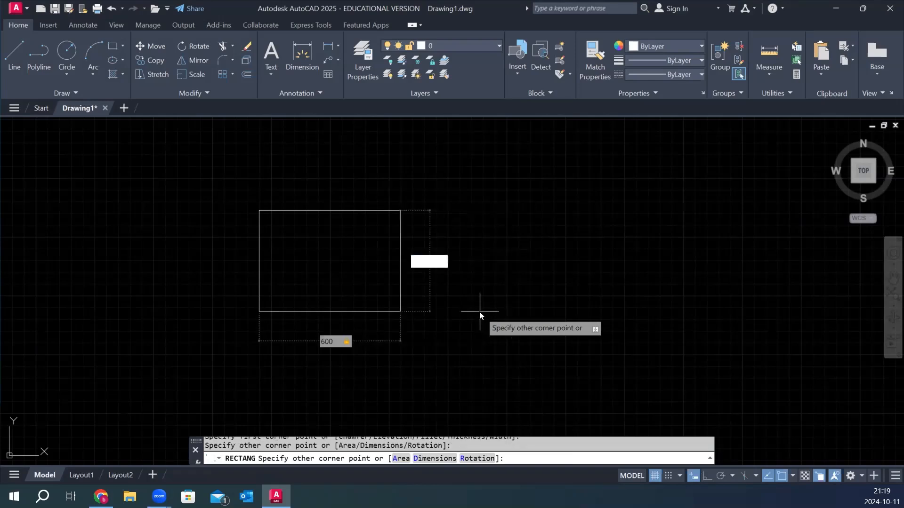
{"action": "type", "text": "300"}
{"action": "key", "text": "Return"}
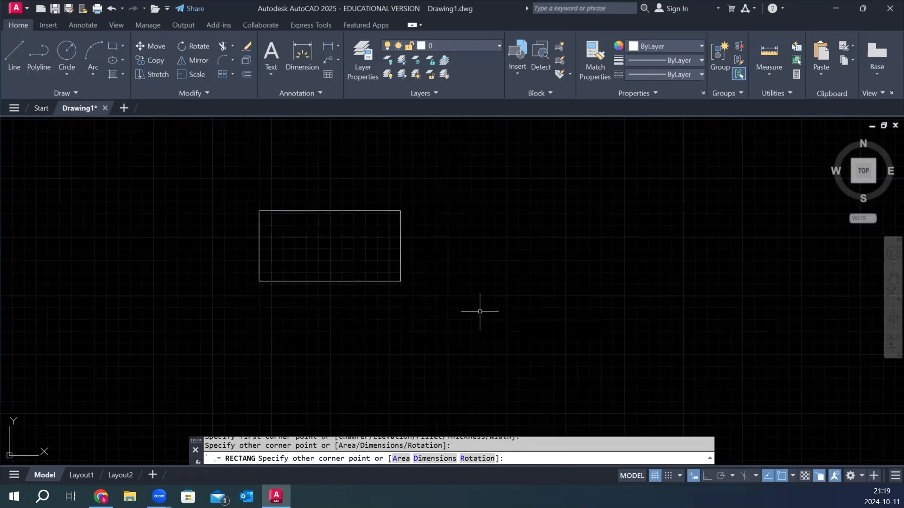
{"action": "scroll", "coordinate": [268, 290], "scroll_direction": "up", "scroll_amount": 2}
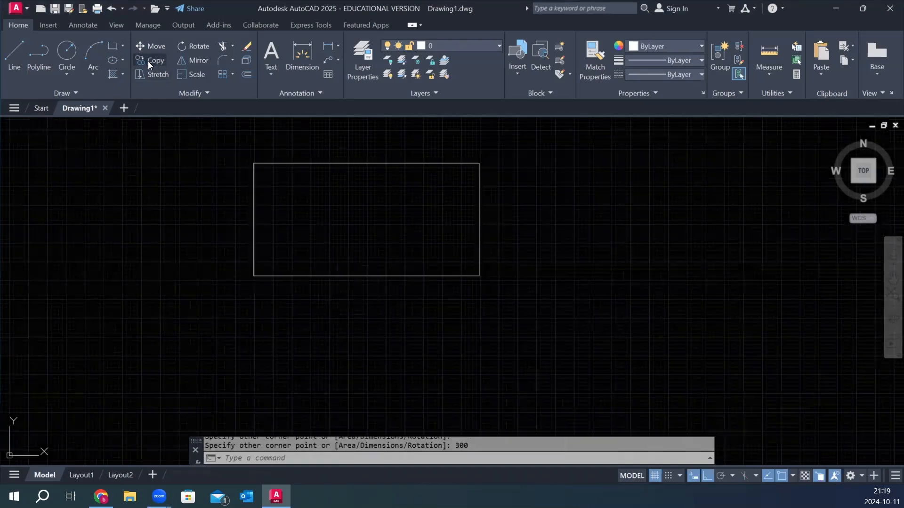
Draw a small upright rectangle just below the bottom edge of the 600 by 300 rectangle.
{"action": "left_click", "coordinate": [111, 46]}
{"action": "scroll", "coordinate": [377, 302], "scroll_direction": "up", "scroll_amount": 4}
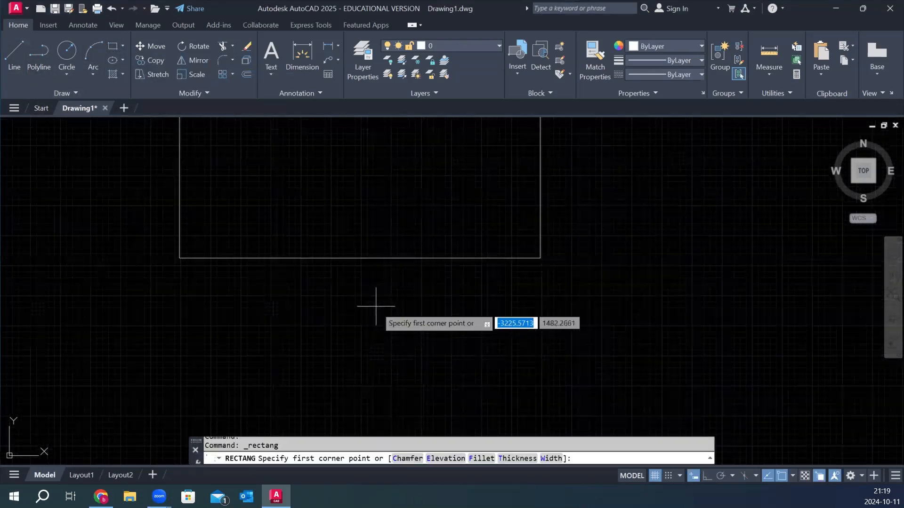
{"action": "left_click", "coordinate": [329, 265]}
{"action": "left_click", "coordinate": [363, 373]}
{"action": "scroll", "coordinate": [453, 288], "scroll_direction": "down", "scroll_amount": 6}
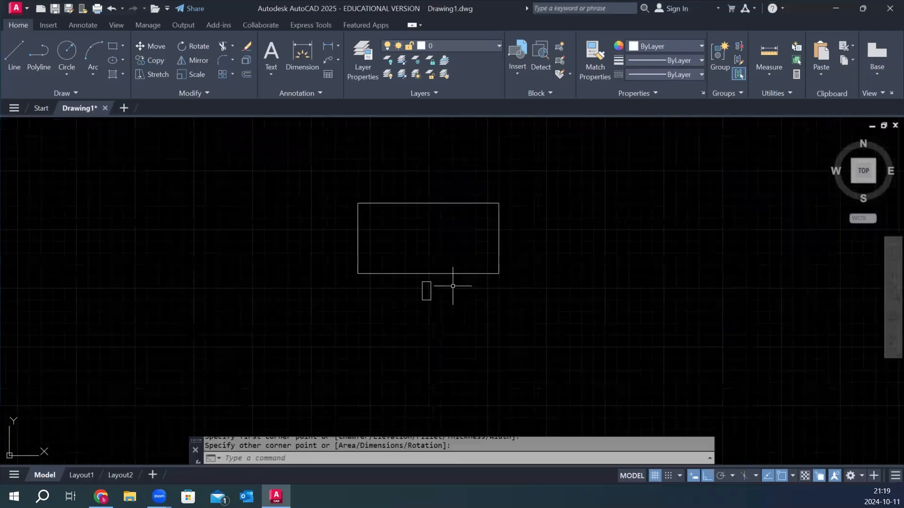
Draw two crossing diagonal lines between the opposite corners of the small rectangle.
{"action": "left_click", "coordinate": [14, 56]}
{"action": "scroll", "coordinate": [451, 304], "scroll_direction": "up", "scroll_amount": 4}
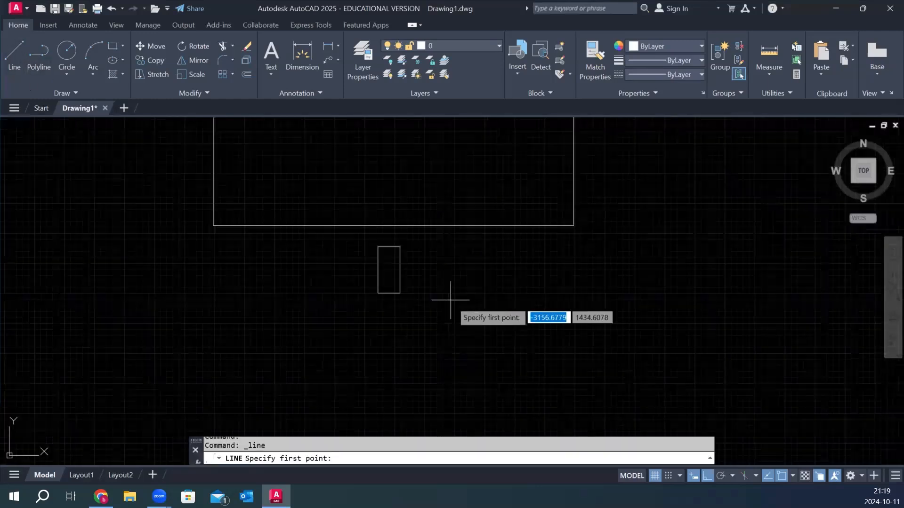
{"action": "left_click", "coordinate": [401, 293]}
{"action": "left_click", "coordinate": [378, 246]}
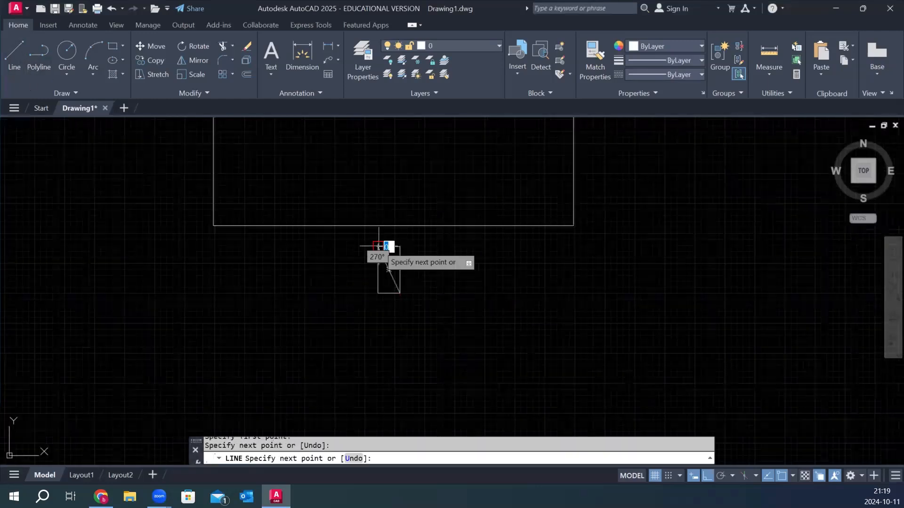
{"action": "key", "text": "Escape"}
{"action": "right_click", "coordinate": [453, 258]}
{"action": "left_click", "coordinate": [466, 262]}
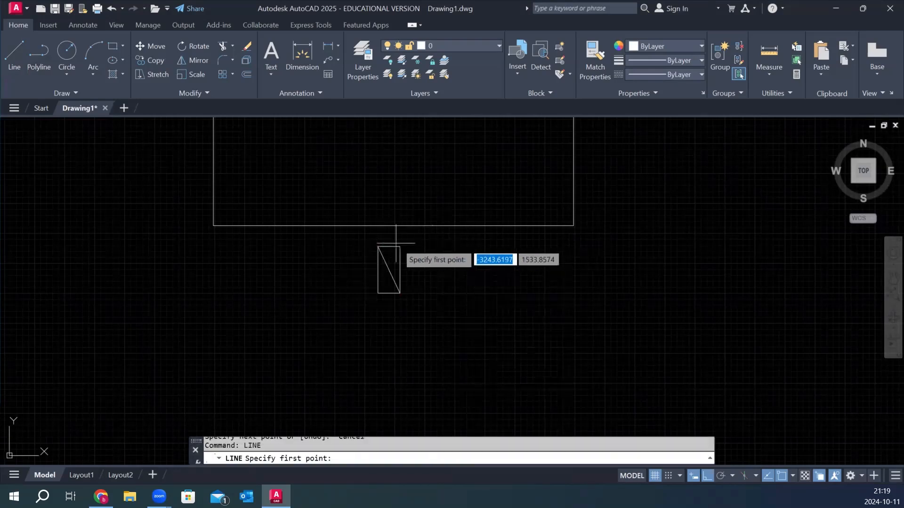
{"action": "left_click", "coordinate": [399, 246]}
{"action": "left_click", "coordinate": [377, 292]}
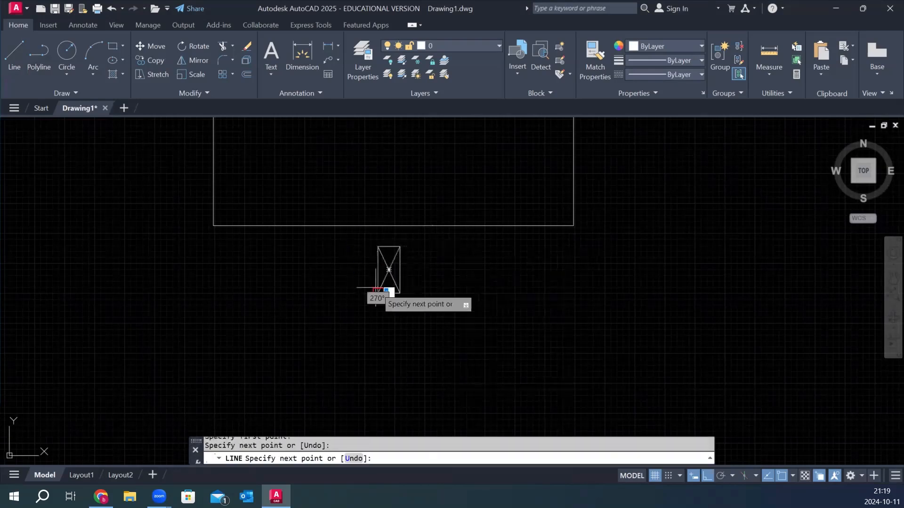
{"action": "key", "text": "Escape"}
Trim away both vertical sides of the small rectangle to leave an hourglass-shaped valve symbol.
{"action": "scroll", "coordinate": [390, 260], "scroll_direction": "up", "scroll_amount": 2}
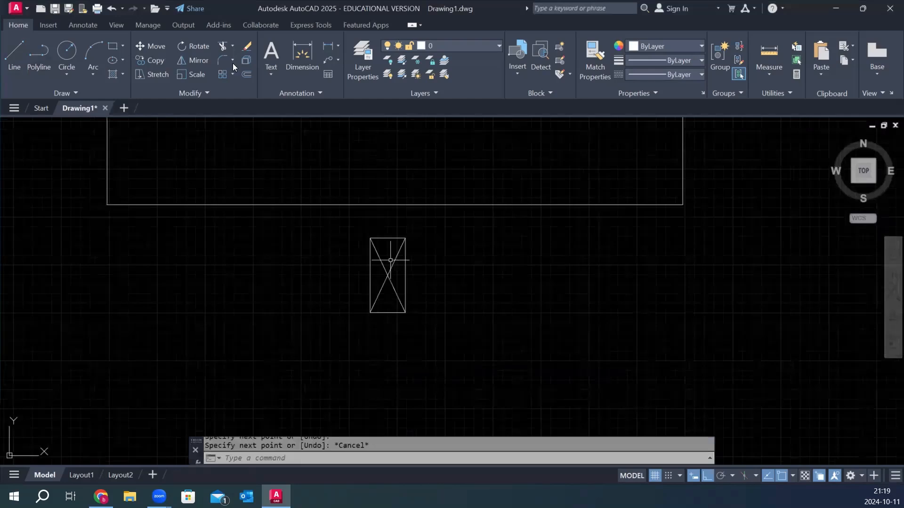
{"action": "left_click", "coordinate": [223, 46]}
{"action": "left_click_drag", "start_coordinate": [452, 272], "coordinate": [398, 273]}
{"action": "left_click", "coordinate": [370, 263]}
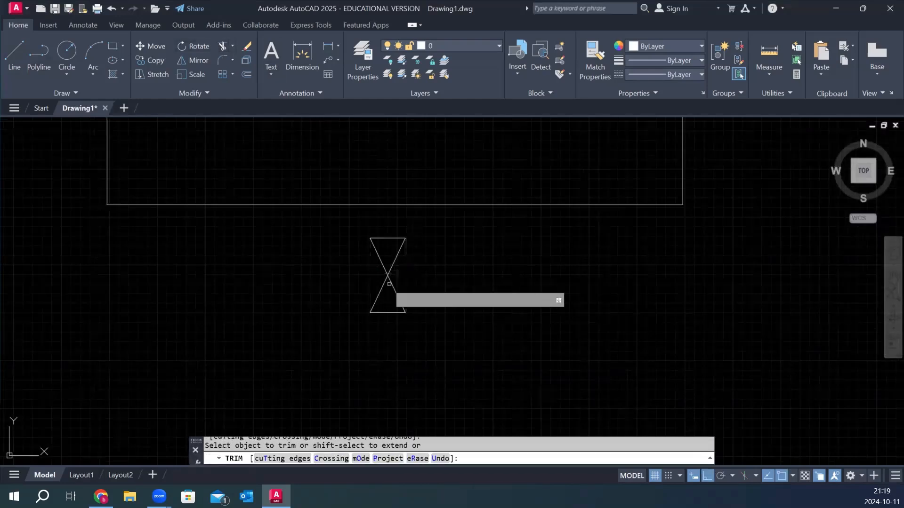
{"action": "key", "text": "Escape"}
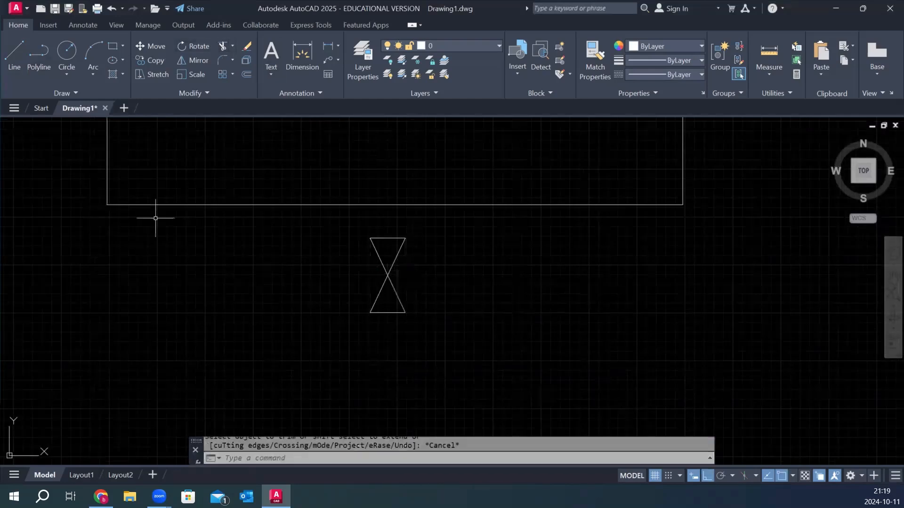
Draw a vertical polyline from the midpoint of the valve's top edge up to the large rectangle's bottom edge.
{"action": "left_click", "coordinate": [36, 55]}
{"action": "left_click", "coordinate": [386, 235]}
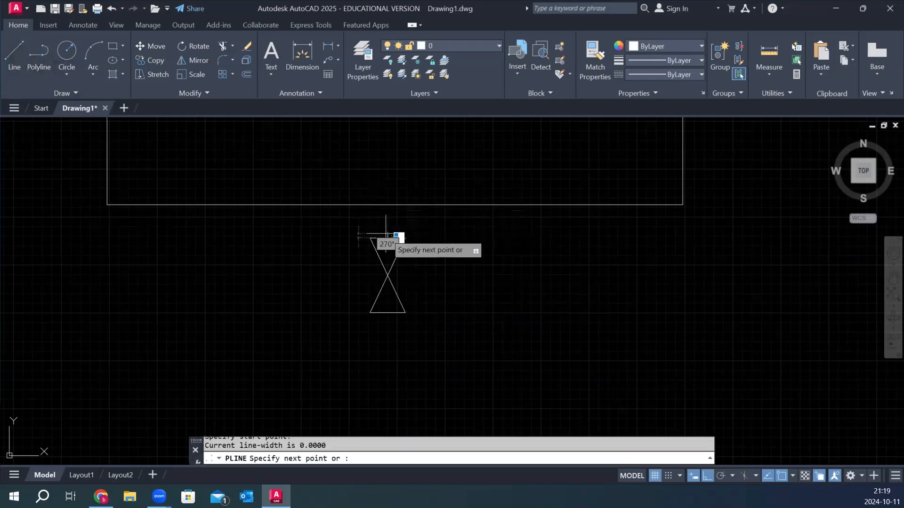
{"action": "left_click", "coordinate": [387, 204]}
{"action": "key", "text": "Escape"}
Draw a vertical polyline about 34 units long downward from the midpoint of the valve's bottom edge.
{"action": "right_click", "coordinate": [433, 172]}
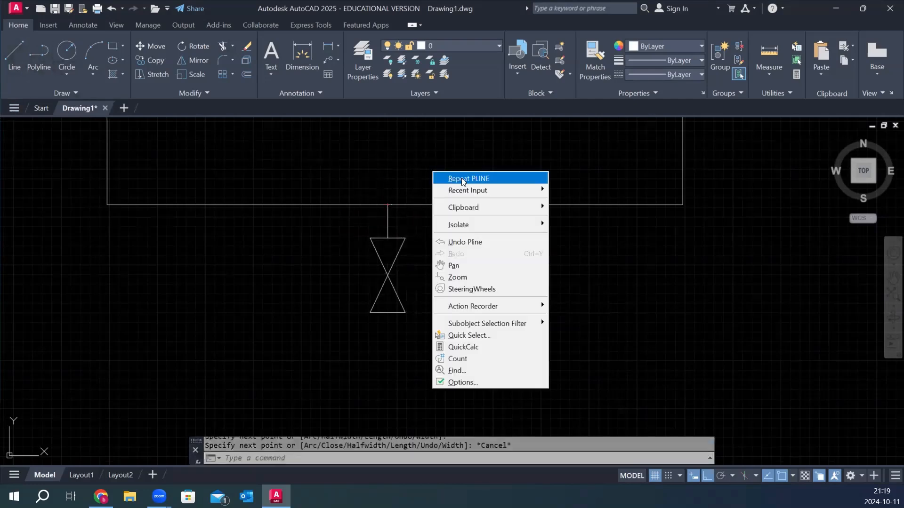
{"action": "left_click", "coordinate": [463, 180]}
{"action": "left_click", "coordinate": [387, 313]}
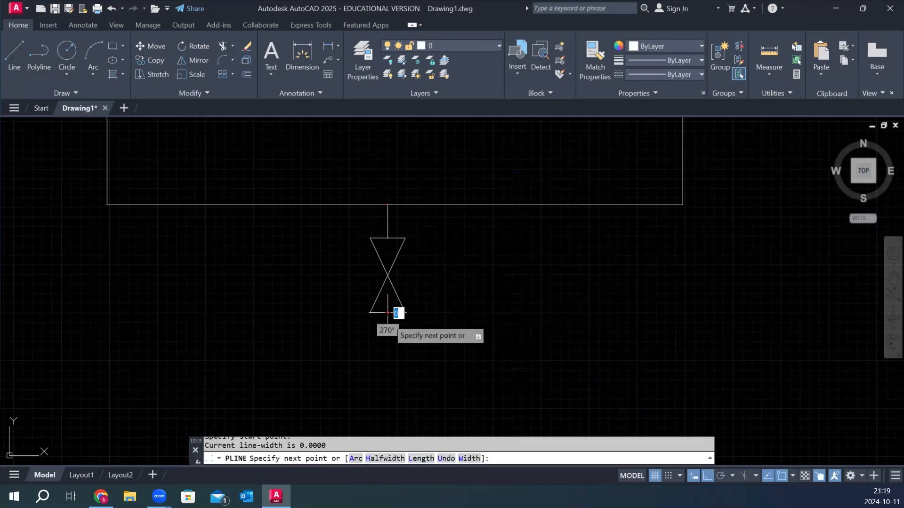
{"action": "left_click", "coordinate": [387, 346]}
{"action": "key", "text": "Escape"}
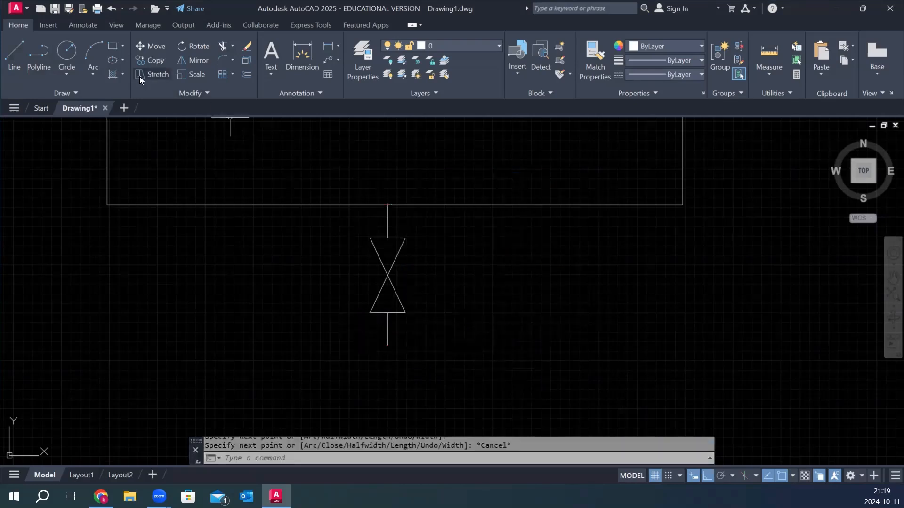
Change the colour of the two vertical polylines above and below the valve to red.
{"action": "left_click", "coordinate": [392, 215]}
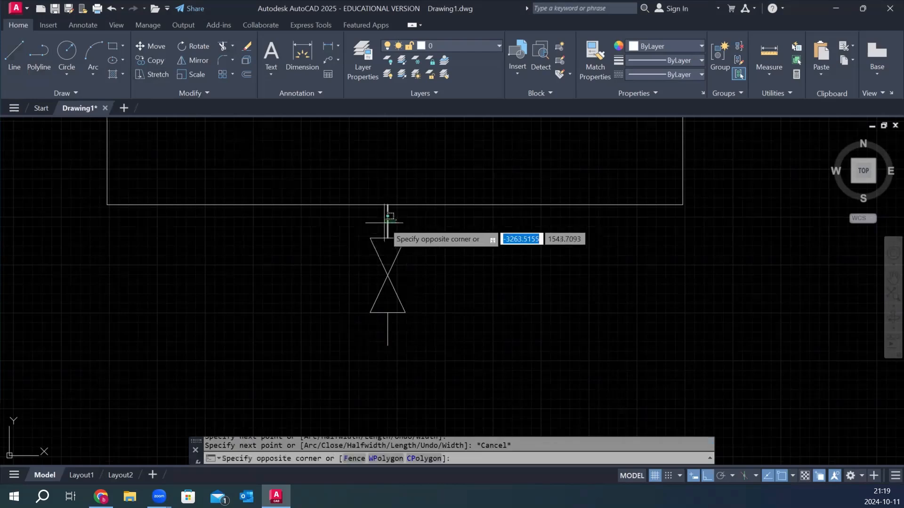
{"action": "left_click", "coordinate": [387, 223]}
{"action": "left_click", "coordinate": [399, 336]}
{"action": "left_click", "coordinate": [370, 348]}
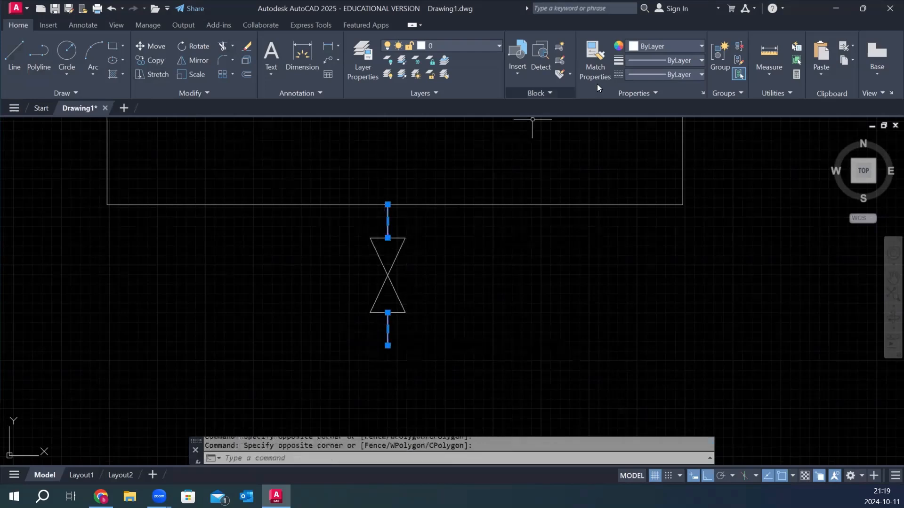
{"action": "left_click", "coordinate": [668, 47]}
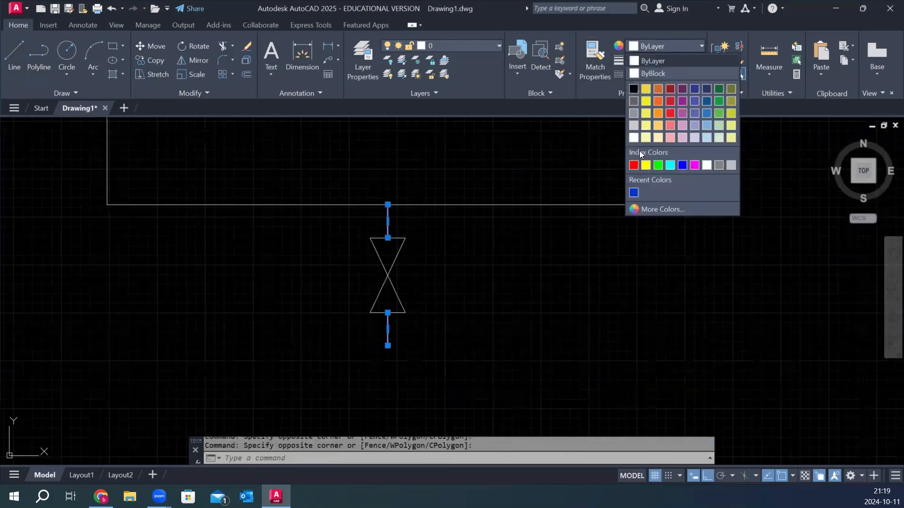
{"action": "left_click", "coordinate": [633, 165]}
Set the global width of both red polylines to 10 in their properties, and reduce it to 5.
{"action": "right_click", "coordinate": [351, 222]}
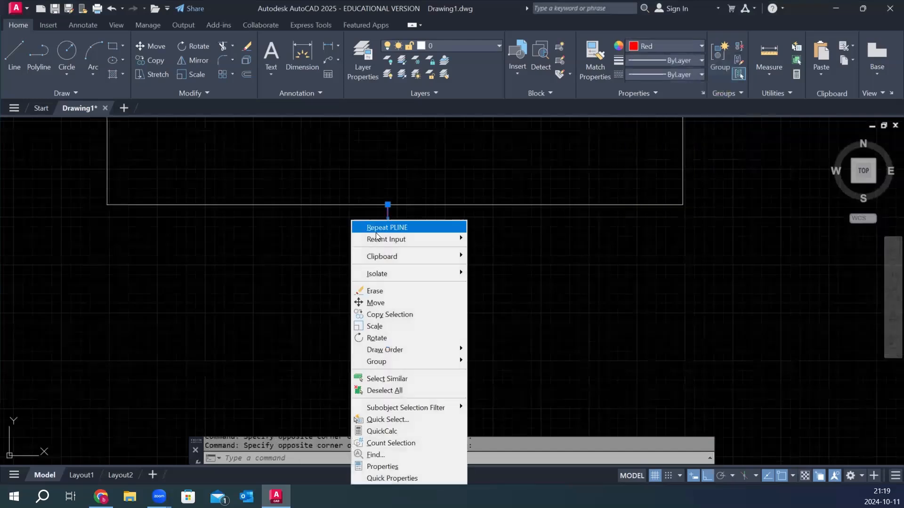
{"action": "left_click", "coordinate": [426, 466]}
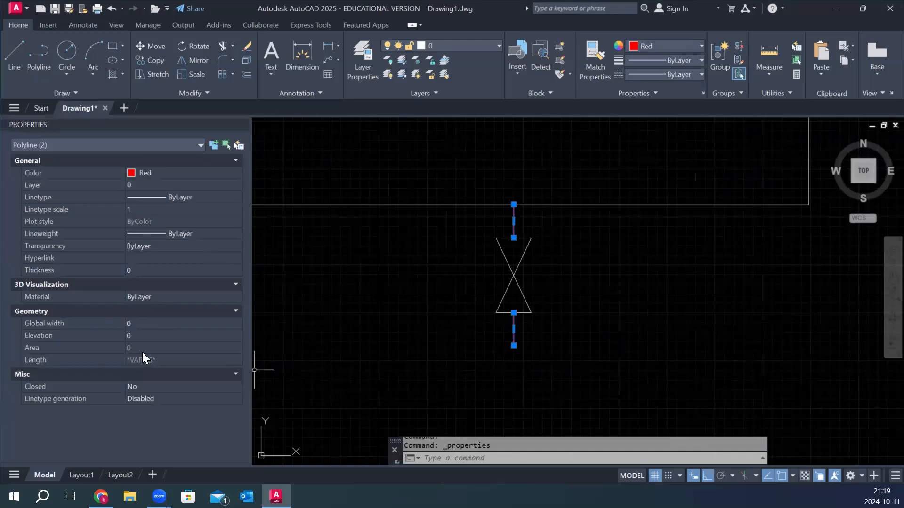
{"action": "left_click", "coordinate": [160, 324]}
{"action": "type", "text": "1"}
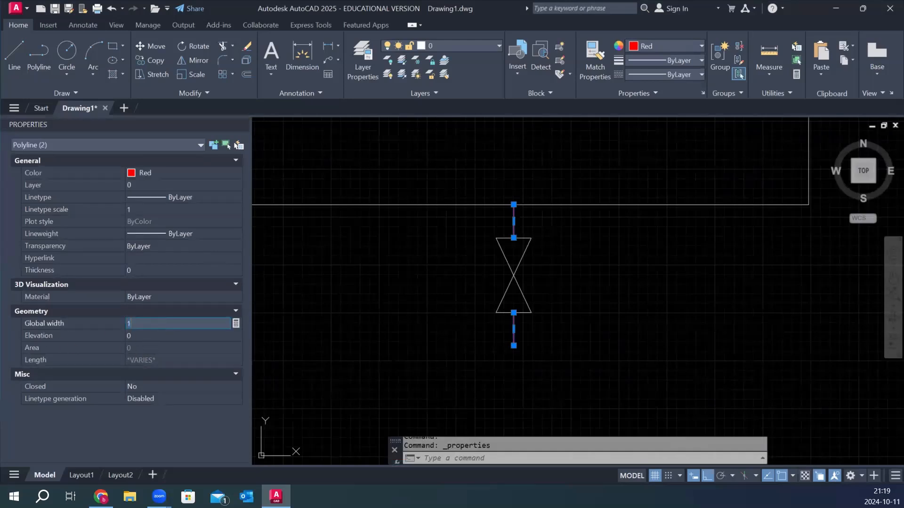
{"action": "type", "text": "0"}
{"action": "key", "text": "Return"}
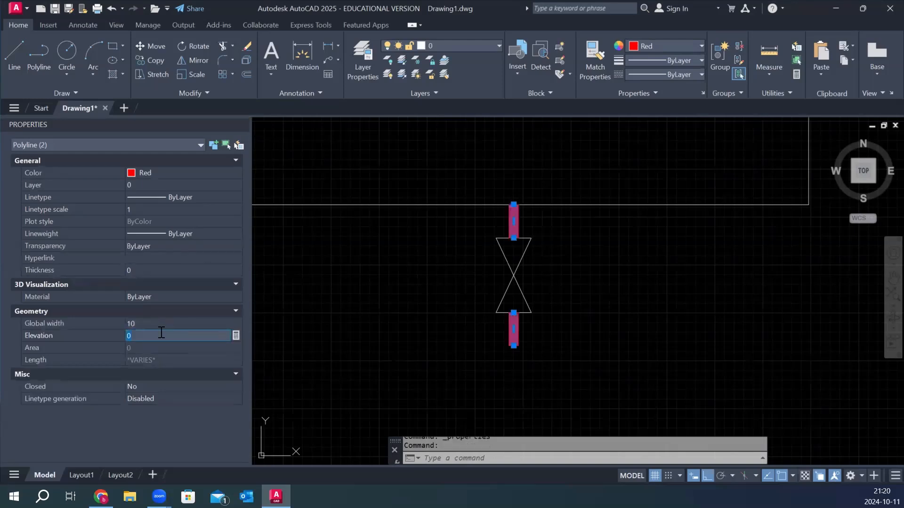
{"action": "left_click", "coordinate": [159, 323]}
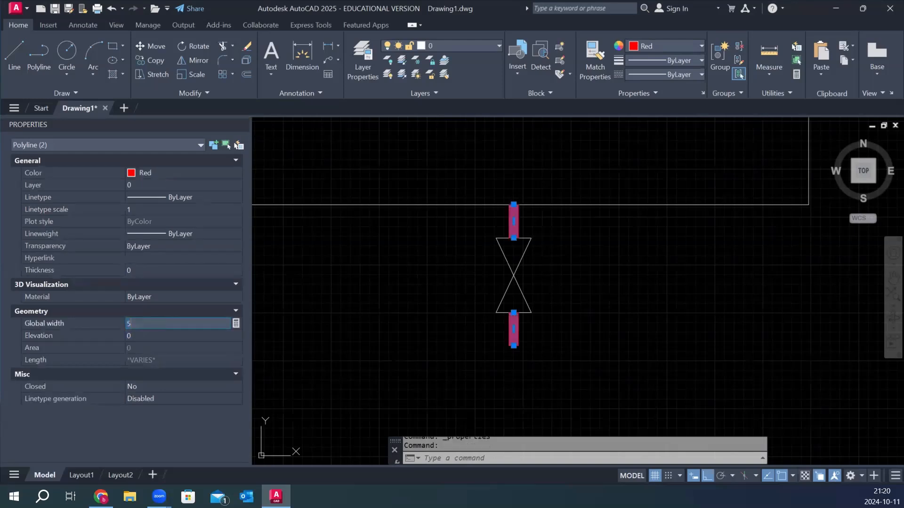
{"action": "key", "text": "Return"}
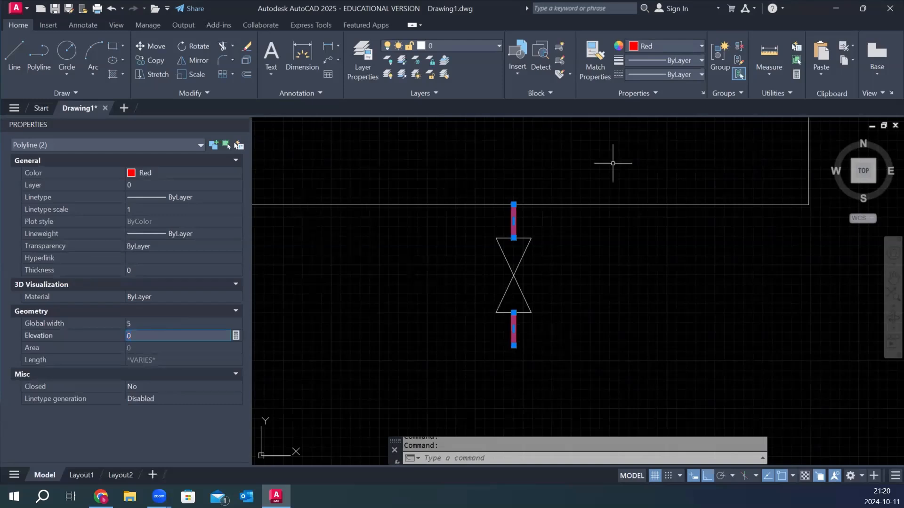
Fill both triangles of the valve symbol with a solid red hatch.
{"action": "left_click", "coordinate": [116, 74]}
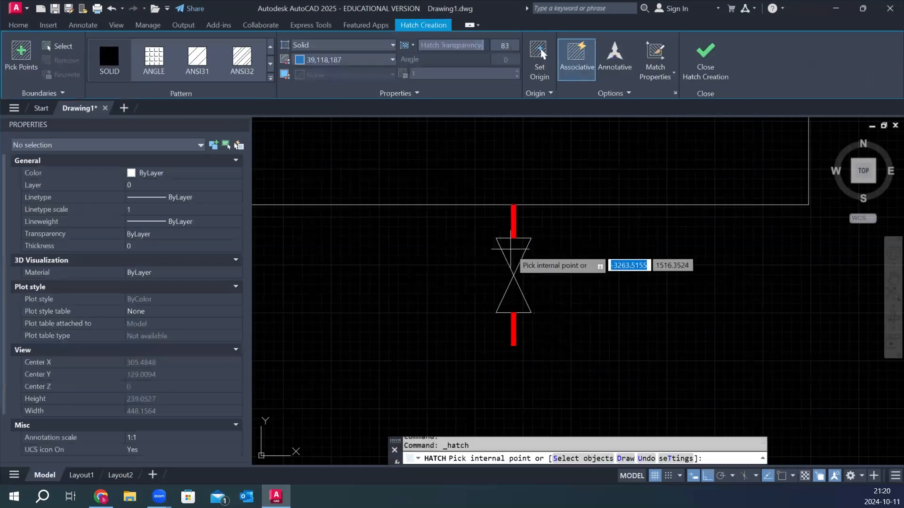
{"action": "left_click", "coordinate": [507, 245]}
{"action": "left_click", "coordinate": [521, 301]}
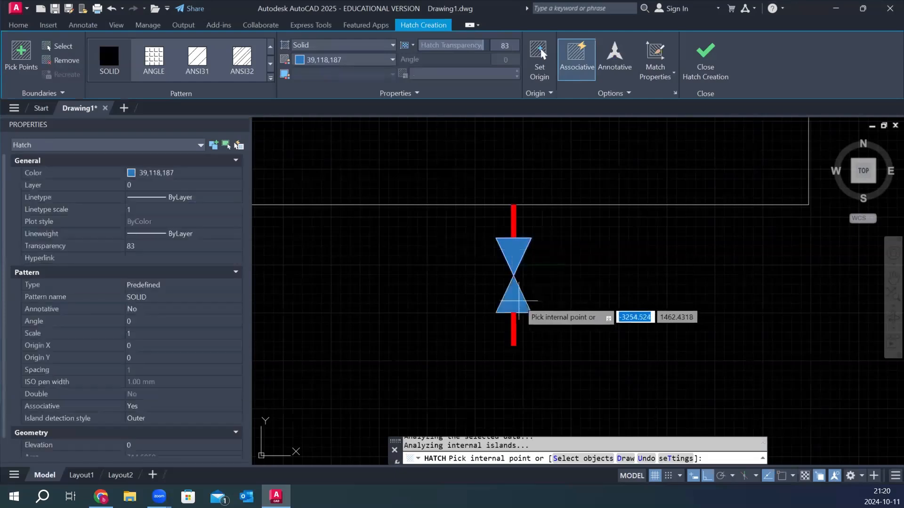
{"action": "left_click", "coordinate": [358, 64]}
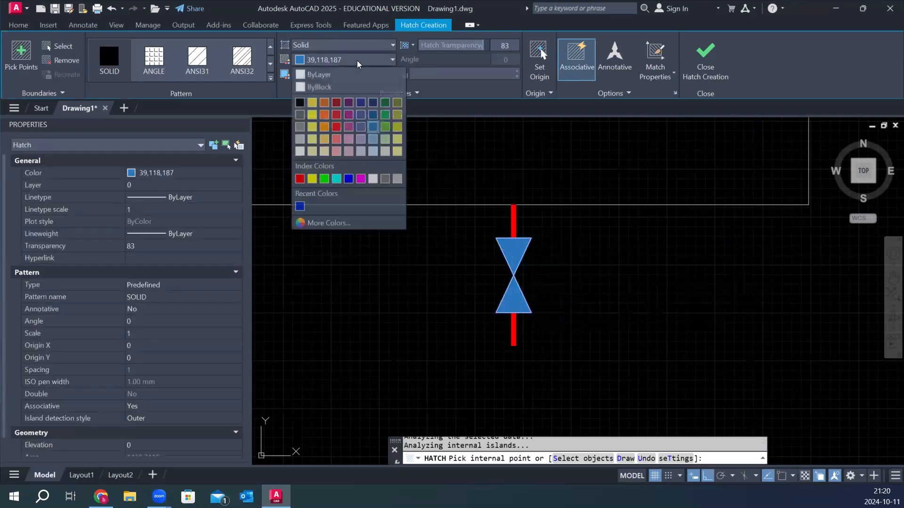
{"action": "left_click", "coordinate": [301, 178]}
{"action": "key", "text": "Escape"}
Copy the complete valve with its two pipe polylines about 60 units horizontally to the left.
{"action": "scroll", "coordinate": [585, 304], "scroll_direction": "down", "scroll_amount": 2}
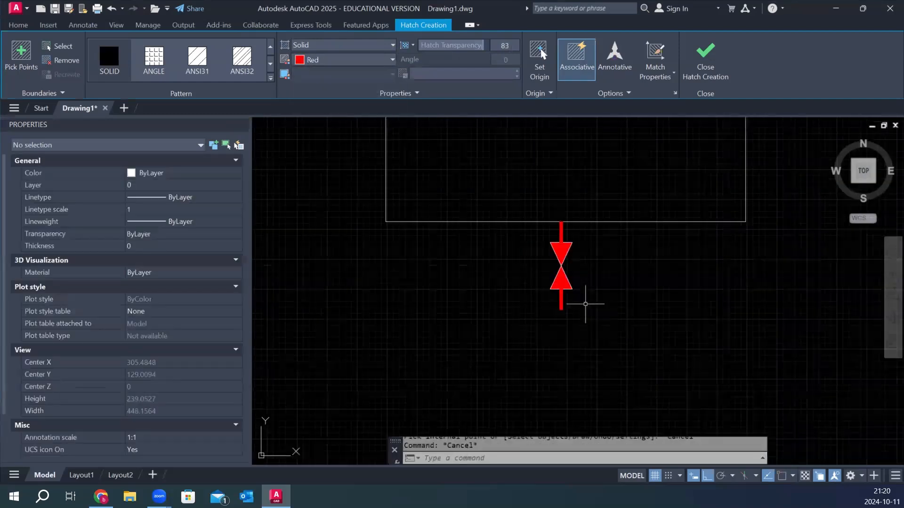
{"action": "scroll", "coordinate": [585, 304], "scroll_direction": "down", "scroll_amount": 2}
{"action": "scroll", "coordinate": [602, 250], "scroll_direction": "up", "scroll_amount": 2}
{"action": "left_click", "coordinate": [547, 187]}
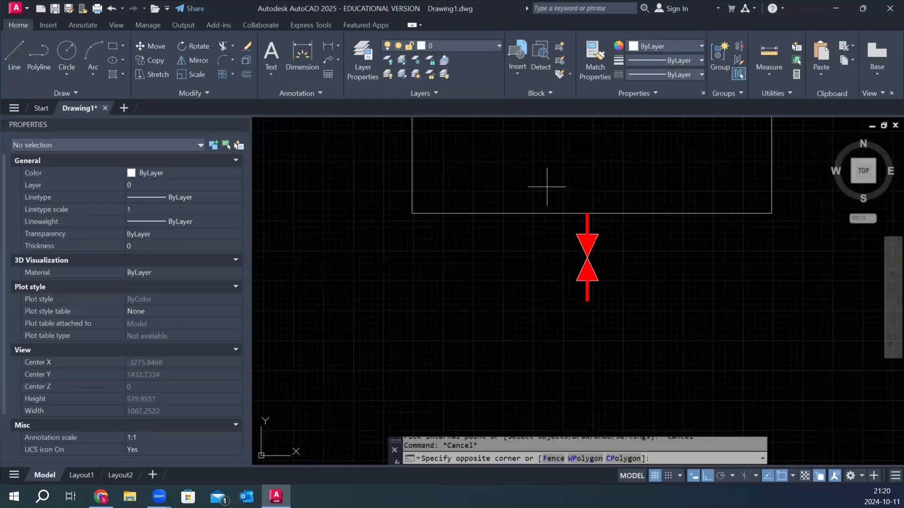
{"action": "left_click", "coordinate": [627, 302]}
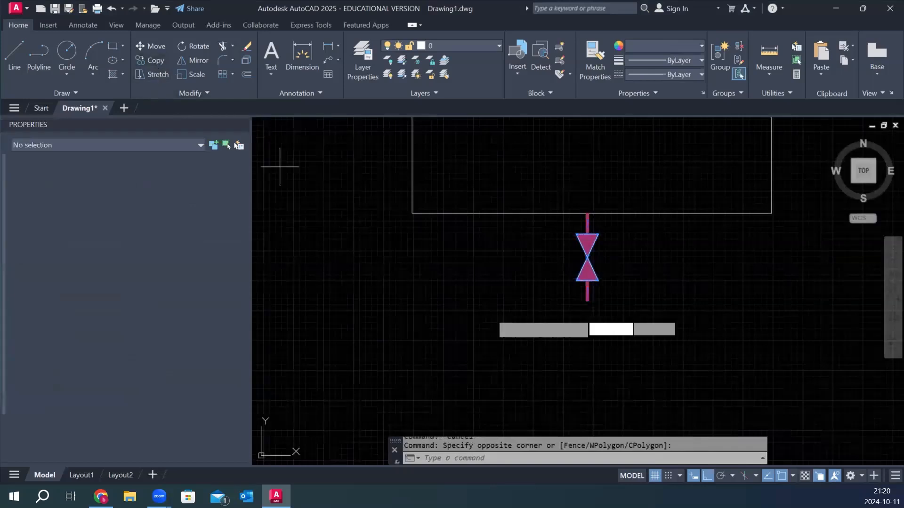
{"action": "type", "text": "co"}
{"action": "key", "text": "Return"}
{"action": "left_click", "coordinate": [601, 330]}
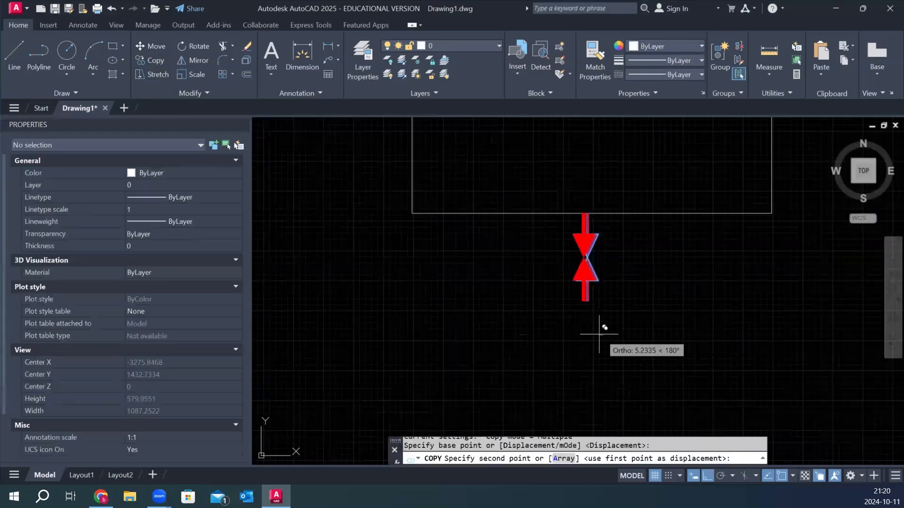
{"action": "left_click", "coordinate": [567, 330]}
{"action": "key", "text": "Escape"}
Change the colour of the copied left valve's two pipe polylines and its hatch fill to blue.
{"action": "scroll", "coordinate": [566, 238], "scroll_direction": "up", "scroll_amount": 4}
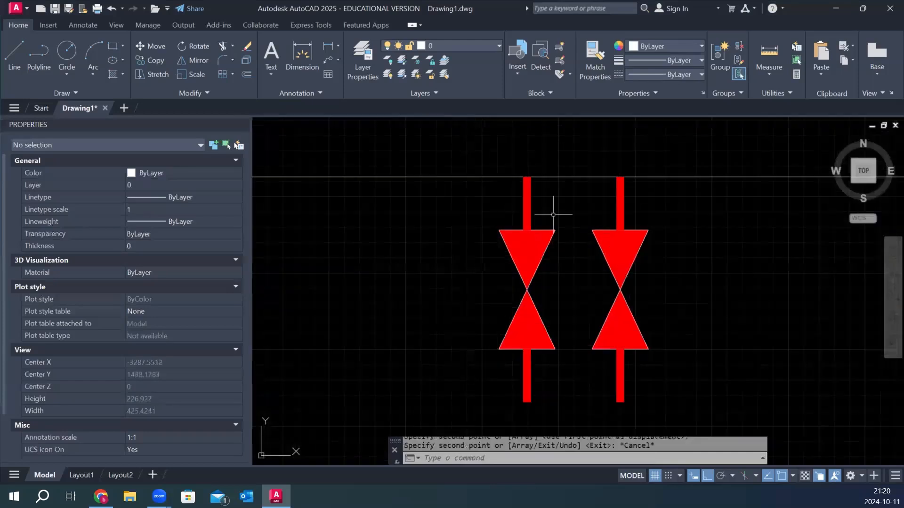
{"action": "left_click", "coordinate": [543, 199]}
{"action": "left_click", "coordinate": [490, 202]}
{"action": "left_click", "coordinate": [537, 368]}
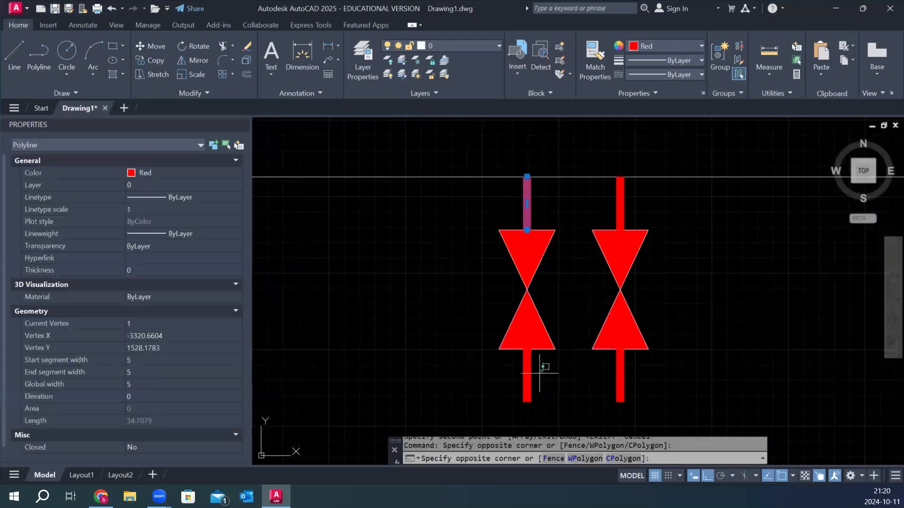
{"action": "left_click", "coordinate": [511, 388]}
{"action": "left_click", "coordinate": [524, 316]}
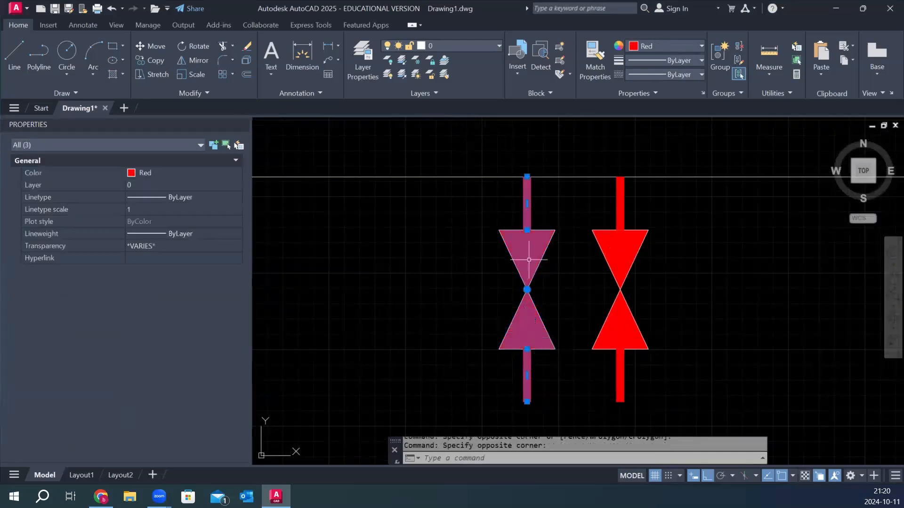
{"action": "left_click", "coordinate": [652, 46]}
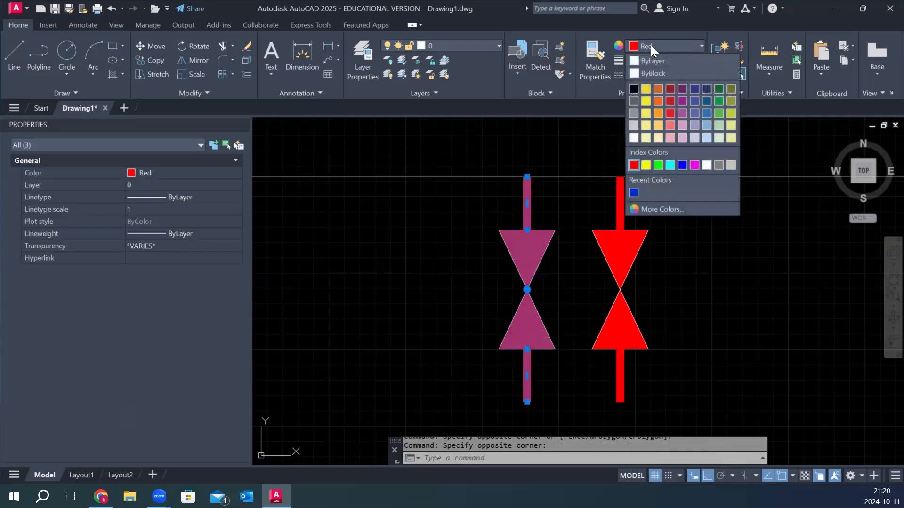
{"action": "left_click", "coordinate": [681, 165]}
{"action": "scroll", "coordinate": [416, 272], "scroll_direction": "down", "scroll_amount": 4}
{"action": "key", "text": "Escape"}
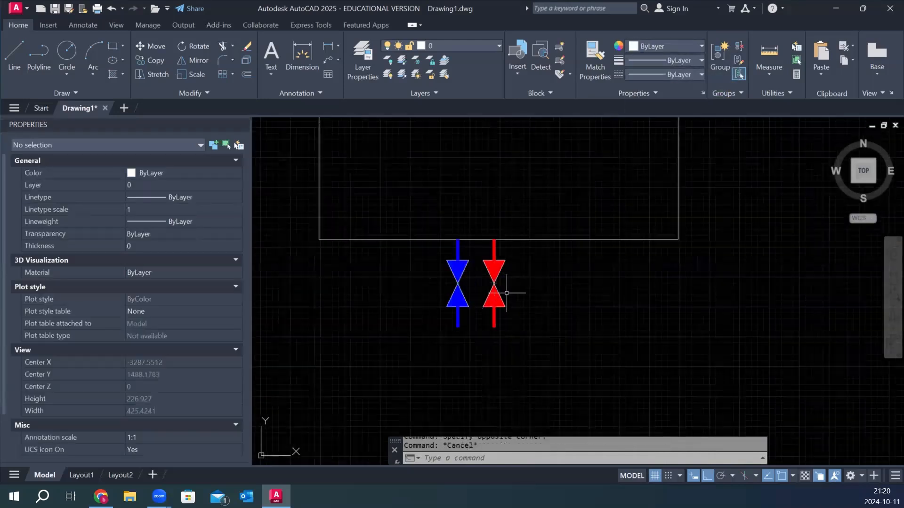
Copy the red valve with its pipe polylines to its right, using the spacing between the blue and red pipe ends.
{"action": "left_click", "coordinate": [477, 229]}
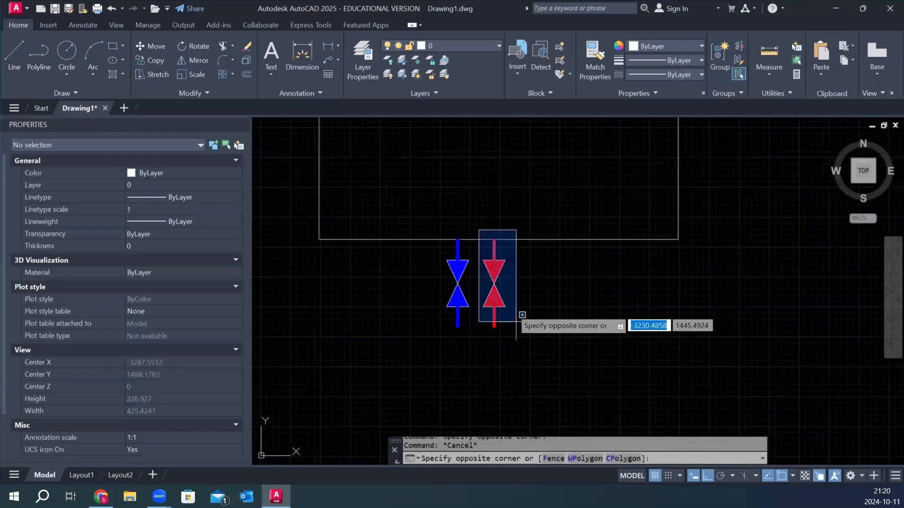
{"action": "left_click", "coordinate": [537, 354]}
{"action": "left_click", "coordinate": [150, 60]}
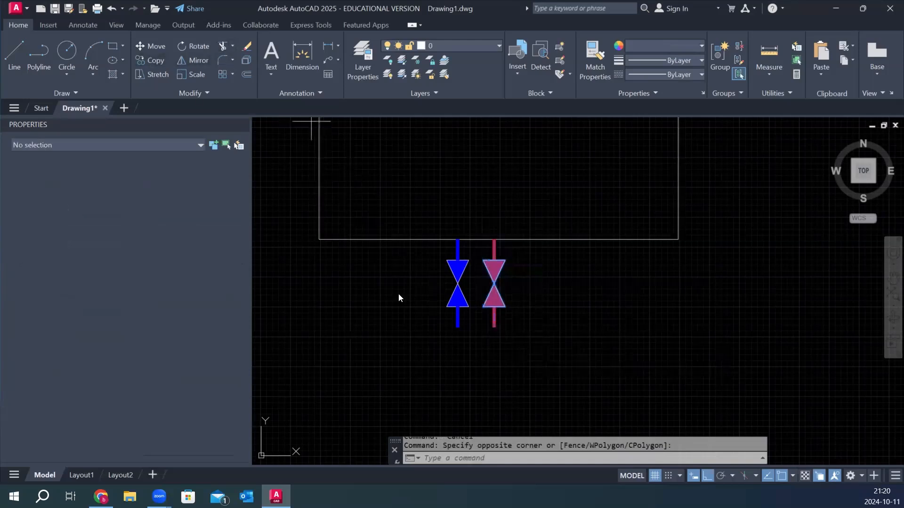
{"action": "scroll", "coordinate": [444, 319], "scroll_direction": "up", "scroll_amount": 4}
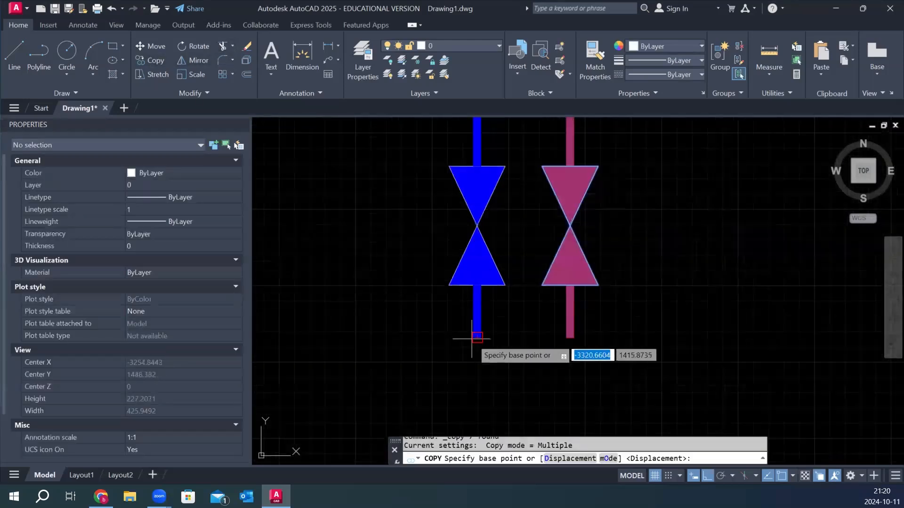
{"action": "left_click", "coordinate": [473, 338]}
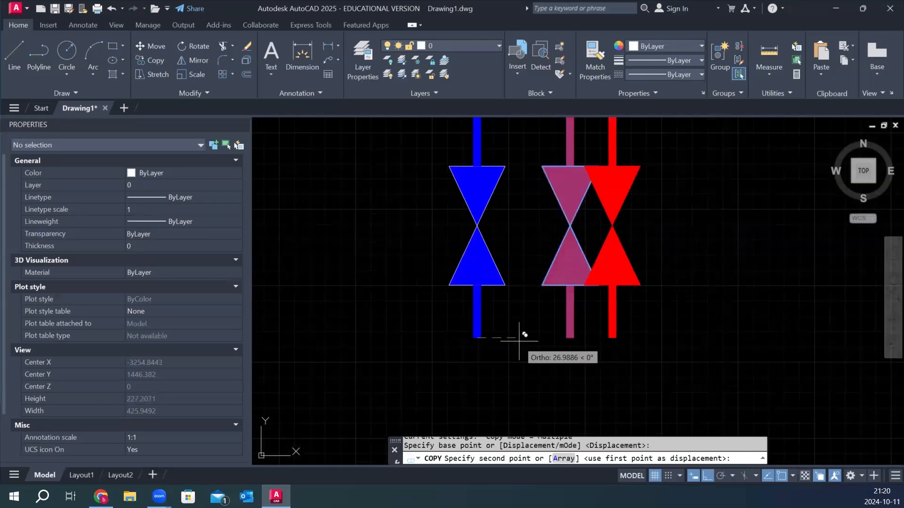
{"action": "left_click", "coordinate": [570, 338]}
{"action": "key", "text": "Escape"}
{"action": "scroll", "coordinate": [554, 348], "scroll_direction": "down", "scroll_amount": 4}
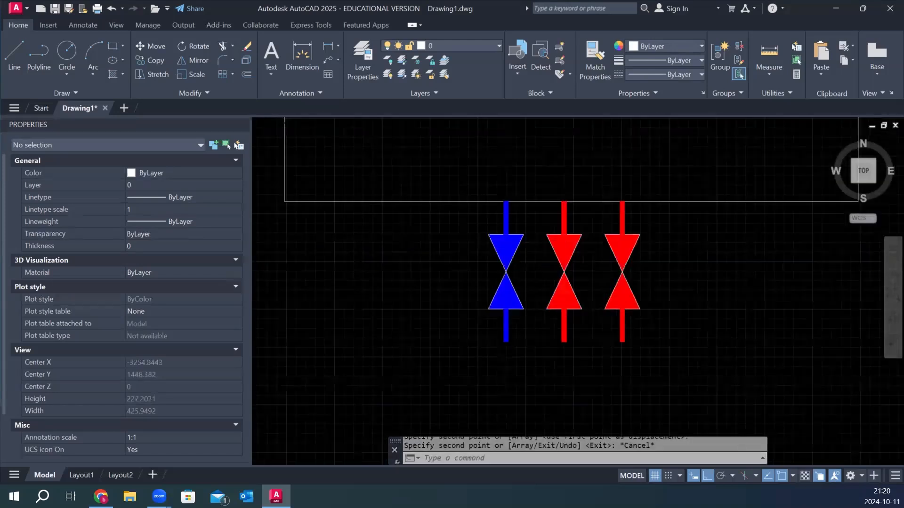
Change the colour of the entire rightmost valve, including its outline, hatch and pipe polylines, to yellow.
{"action": "scroll", "coordinate": [617, 285], "scroll_direction": "up", "scroll_amount": 4}
{"action": "left_click", "coordinate": [616, 256]}
{"action": "scroll", "coordinate": [603, 290], "scroll_direction": "down", "scroll_amount": 2}
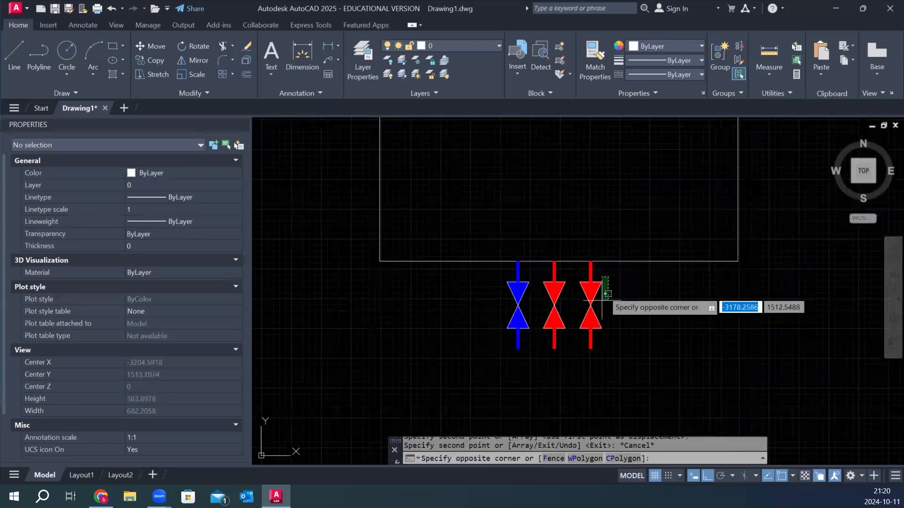
{"action": "left_click", "coordinate": [576, 341]}
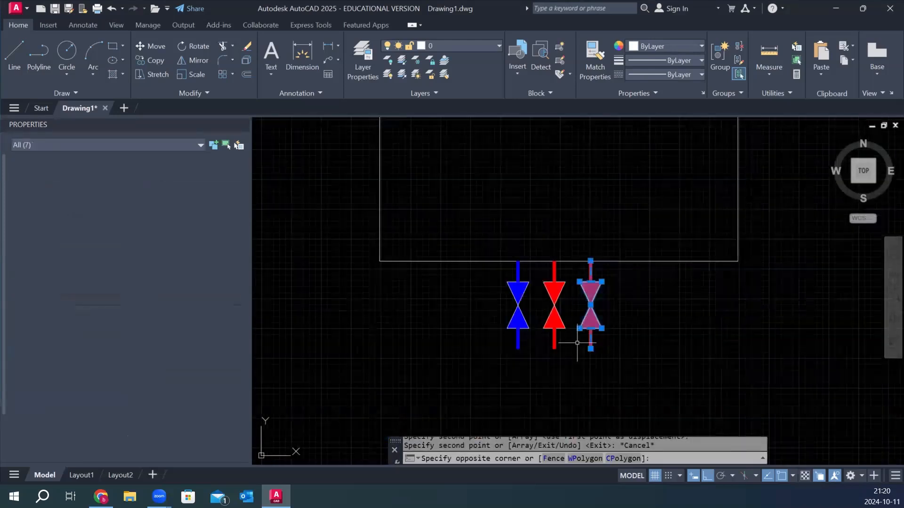
{"action": "left_click", "coordinate": [649, 45]}
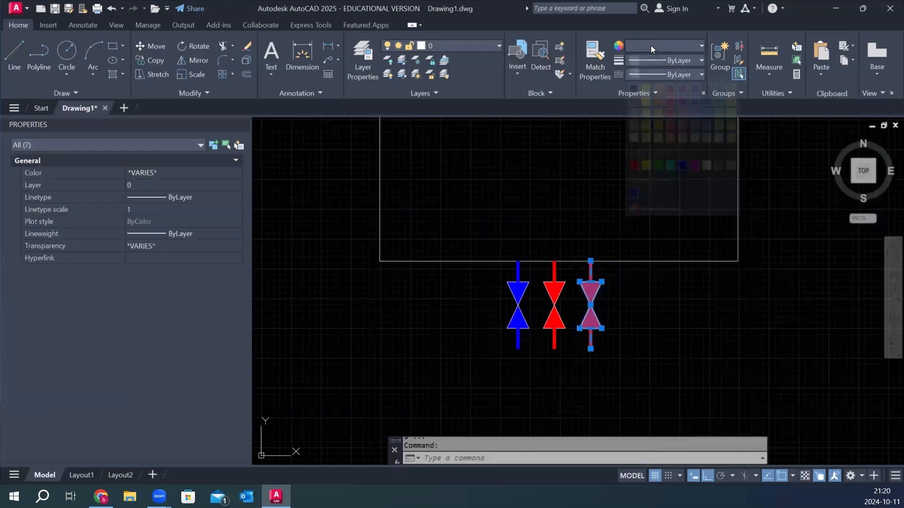
{"action": "left_click", "coordinate": [645, 165]}
{"action": "key", "text": "Escape"}
Offset the unit's rectangle inward with the Through option to create a smaller inner rectangle.
{"action": "scroll", "coordinate": [651, 324], "scroll_direction": "down", "scroll_amount": 3}
{"action": "scroll", "coordinate": [625, 255], "scroll_direction": "up", "scroll_amount": 2}
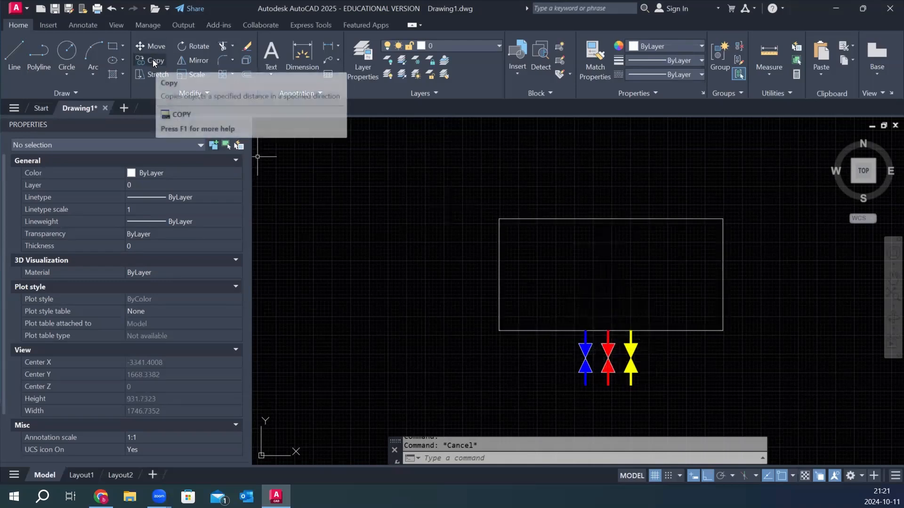
{"action": "left_click", "coordinate": [246, 74]}
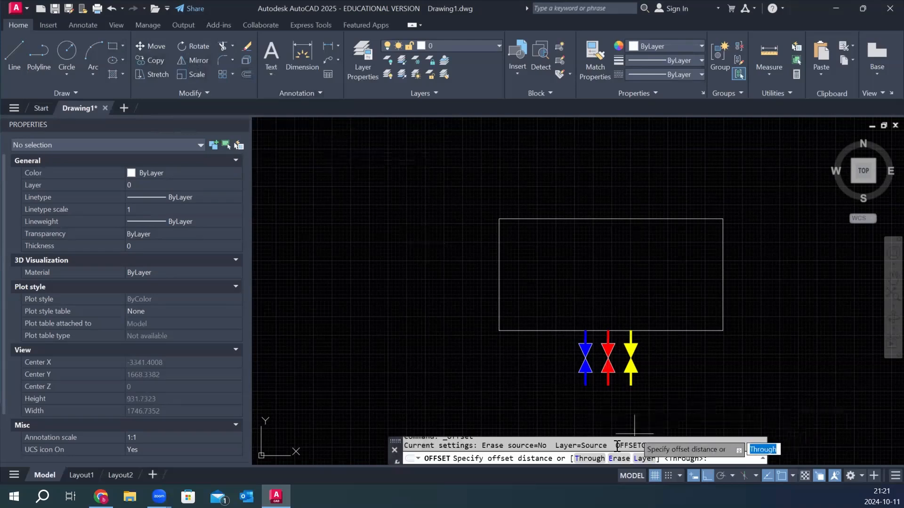
{"action": "left_click", "coordinate": [589, 458]}
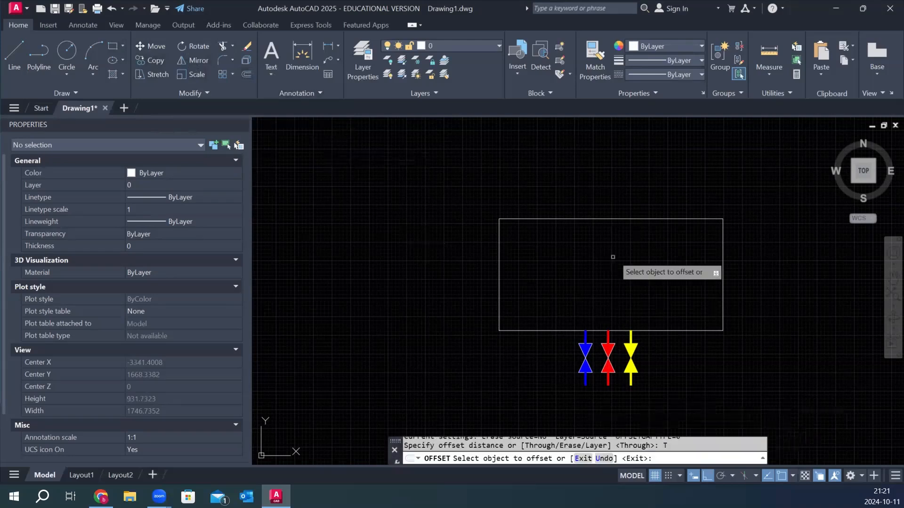
{"action": "left_click", "coordinate": [630, 219]}
{"action": "left_click", "coordinate": [624, 232]}
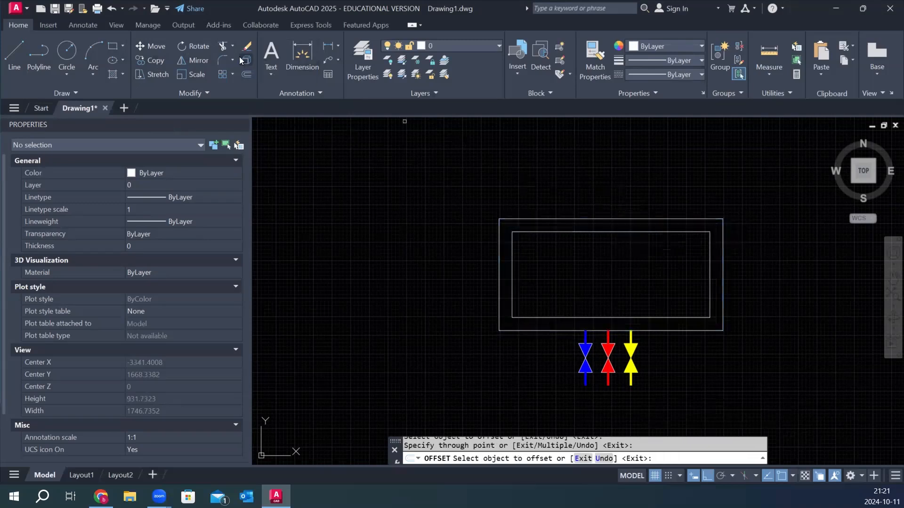
Fillet all corners of the inner rectangle as a polyline with a radius of 5.
{"action": "left_click", "coordinate": [221, 62]}
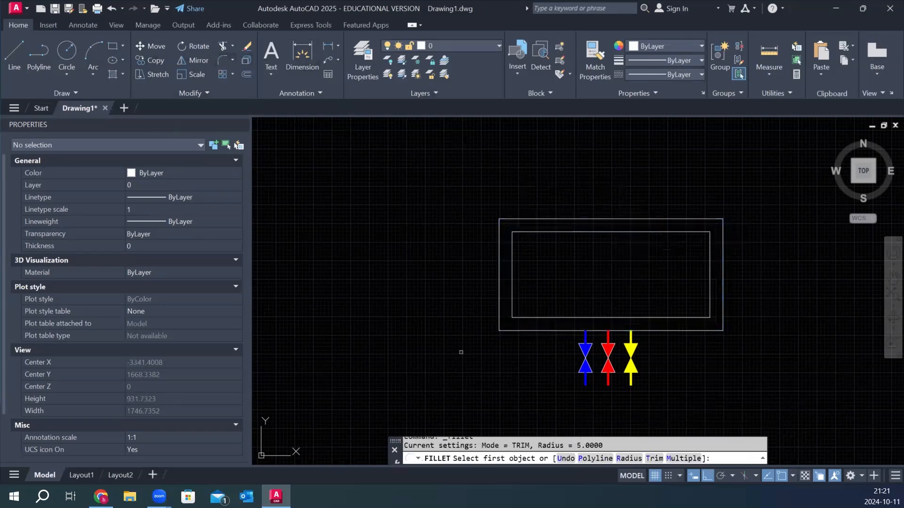
{"action": "left_click", "coordinate": [597, 459]}
{"action": "left_click", "coordinate": [575, 458]}
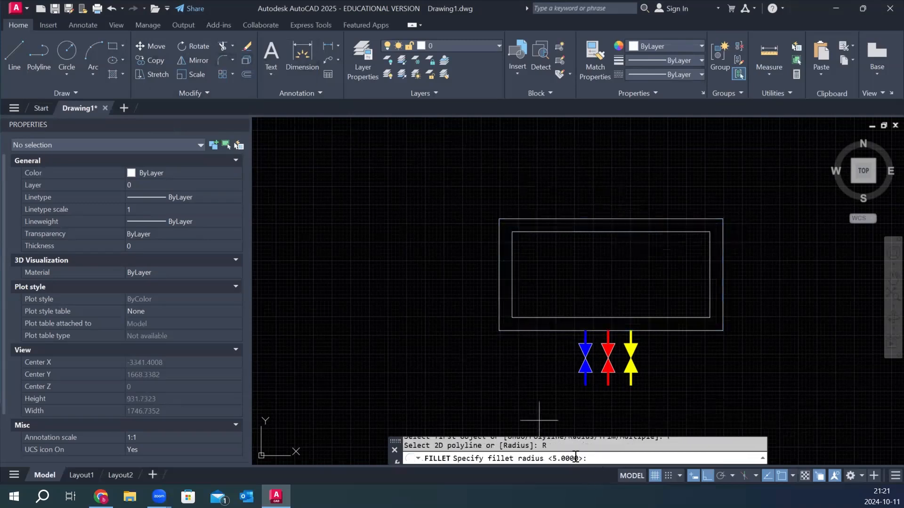
{"action": "type", "text": "5"}
{"action": "key", "text": "Return"}
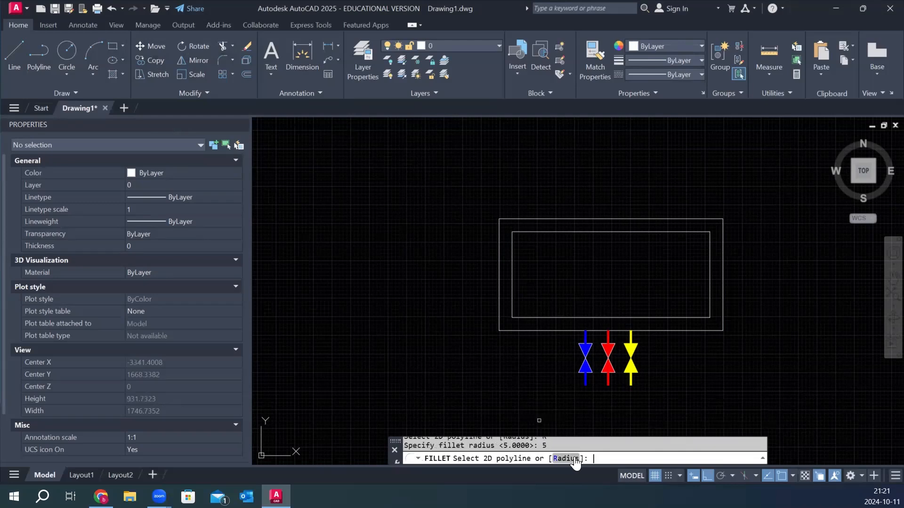
{"action": "left_click", "coordinate": [696, 232]}
{"action": "scroll", "coordinate": [697, 235], "scroll_direction": "up", "scroll_amount": 5}
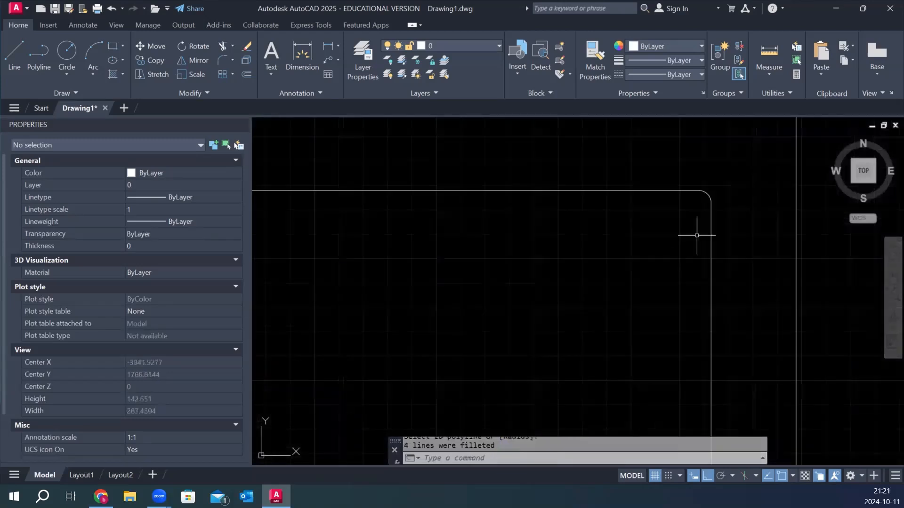
{"action": "scroll", "coordinate": [700, 236], "scroll_direction": "down", "scroll_amount": 3}
{"action": "scroll", "coordinate": [634, 302], "scroll_direction": "down", "scroll_amount": 5}
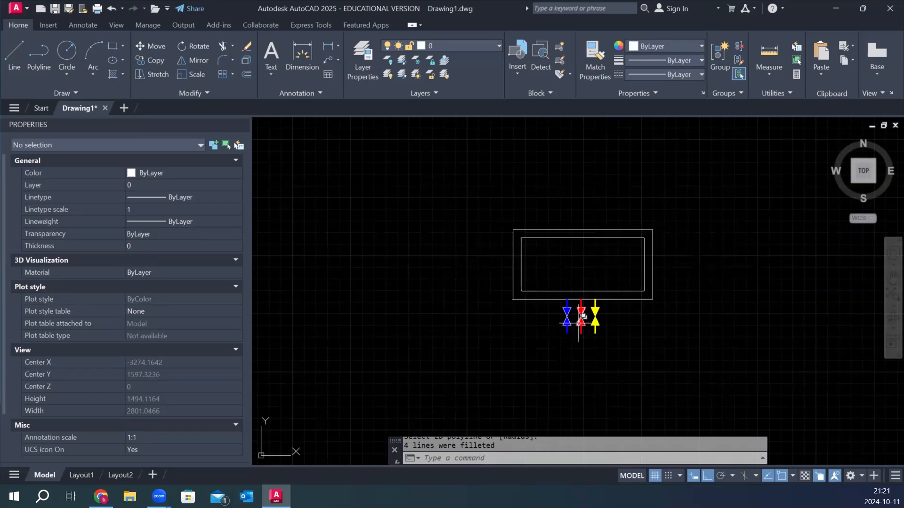
Try stretching the right side of both rectangles horizontally to lengthen the unit, and undo the stretch.
{"action": "scroll", "coordinate": [578, 330], "scroll_direction": "up", "scroll_amount": 2}
{"action": "scroll", "coordinate": [483, 263], "scroll_direction": "down", "scroll_amount": 2}
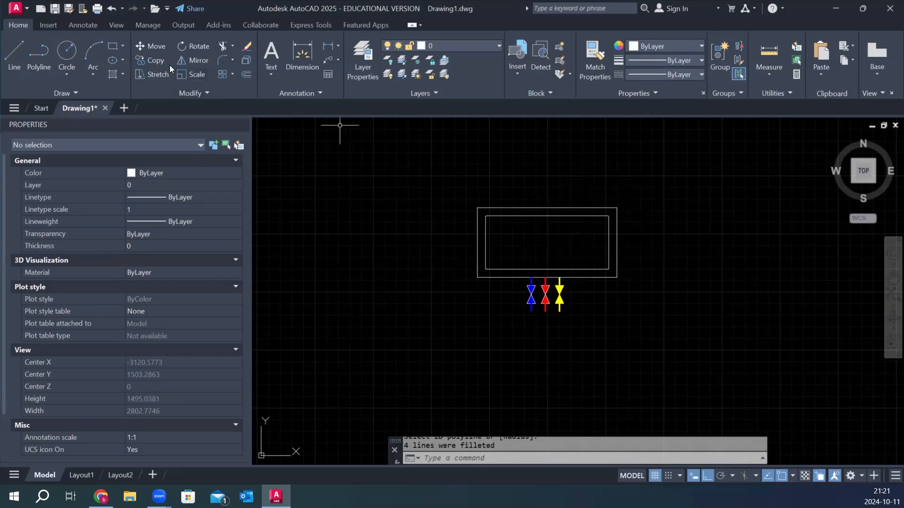
{"action": "left_click", "coordinate": [160, 74]}
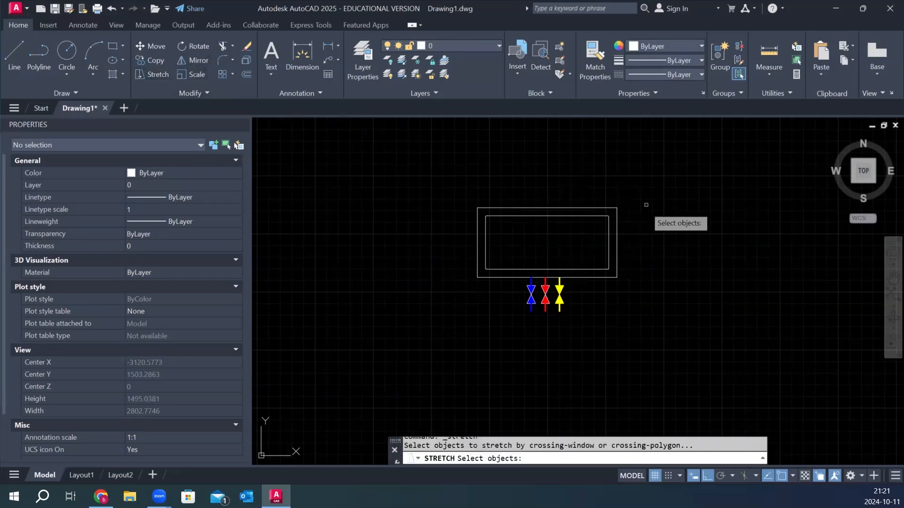
{"action": "left_click", "coordinate": [658, 167]}
{"action": "left_click", "coordinate": [596, 339]}
{"action": "key", "text": "Return"}
{"action": "left_click", "coordinate": [596, 339]}
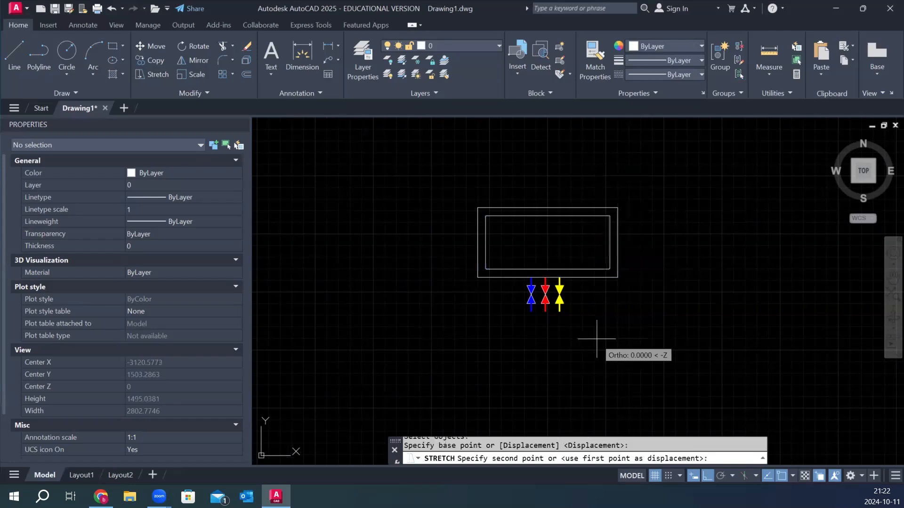
{"action": "left_click", "coordinate": [721, 339]}
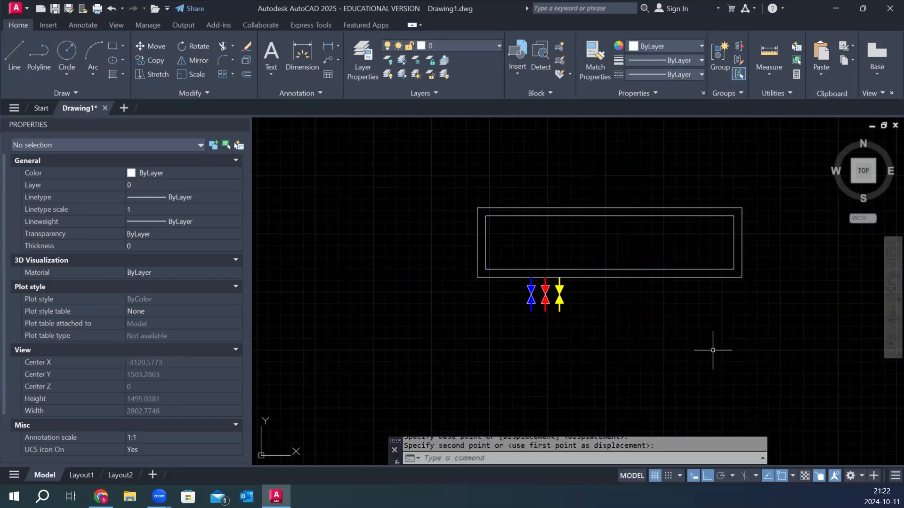
{"action": "key", "text": "ctrl+z"}
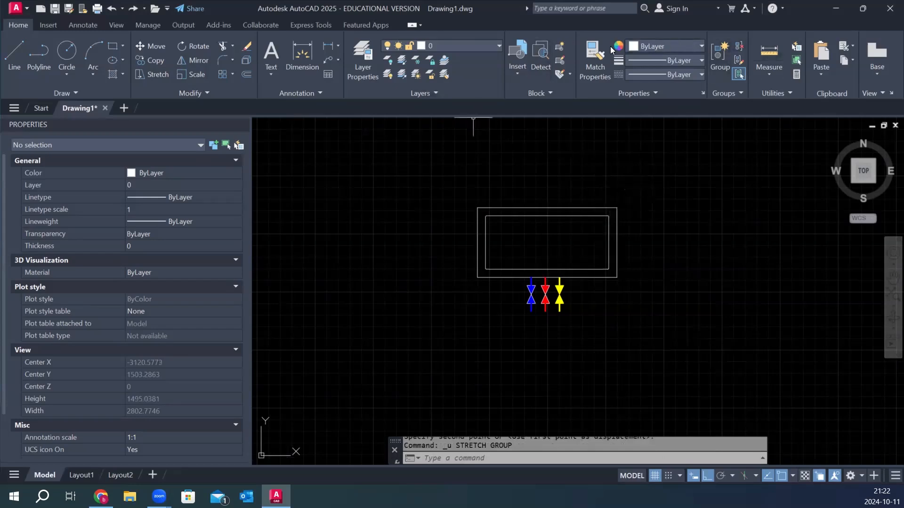
Define a block named 2 from both rectangles and all three valves, with its base point at the rectangles' centre.
{"action": "type", "text": "block"}
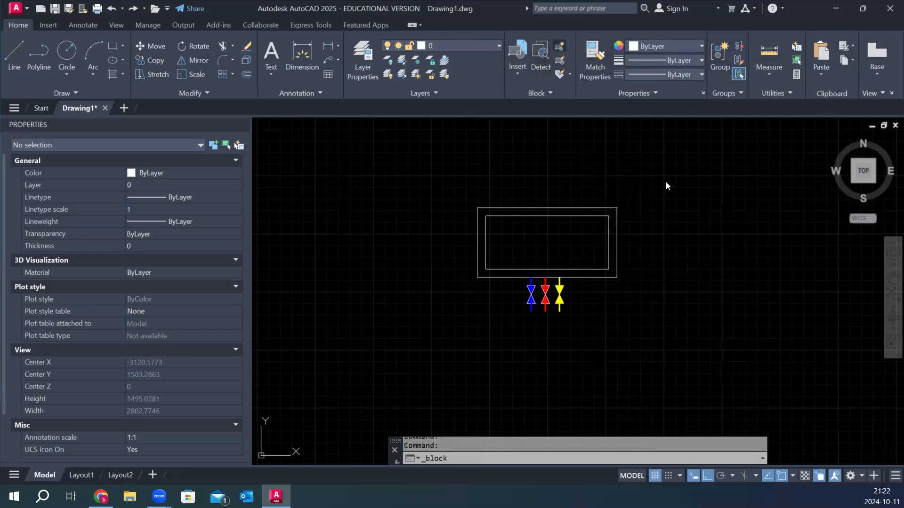
{"action": "key", "text": "Return"}
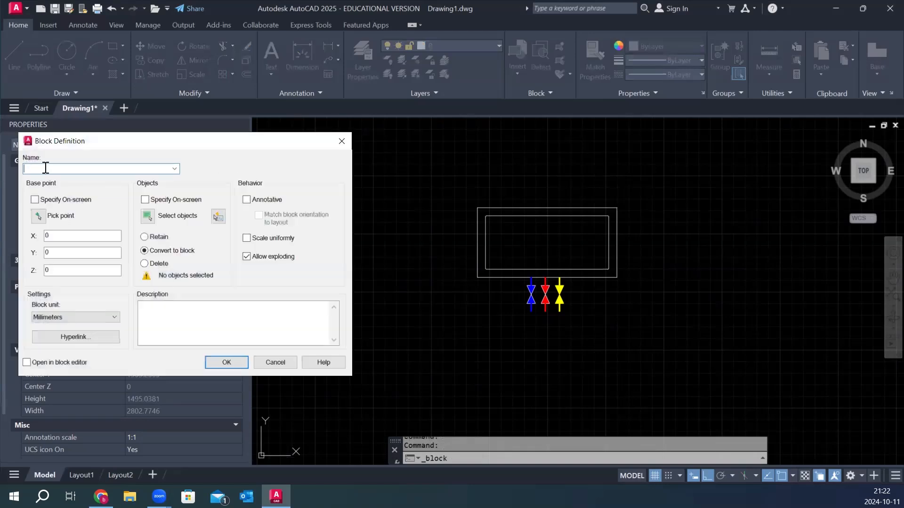
{"action": "left_click", "coordinate": [145, 223]}
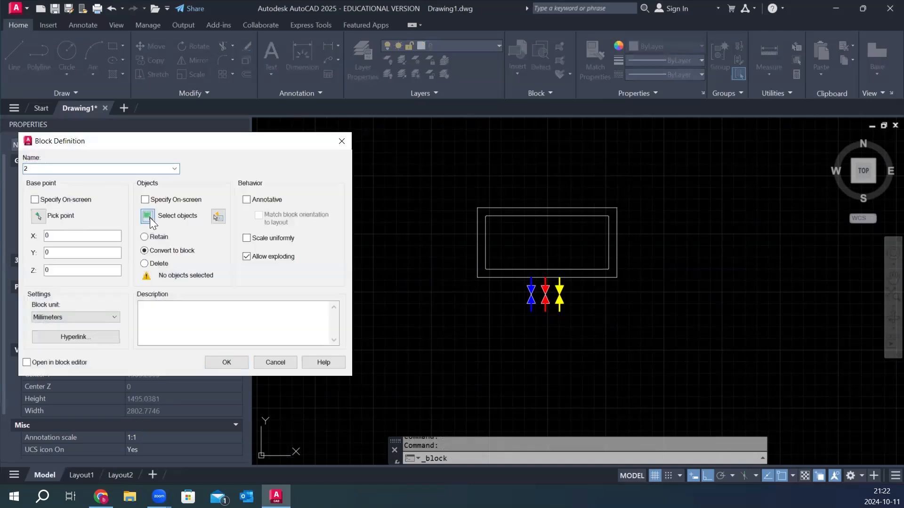
{"action": "left_click", "coordinate": [670, 188]}
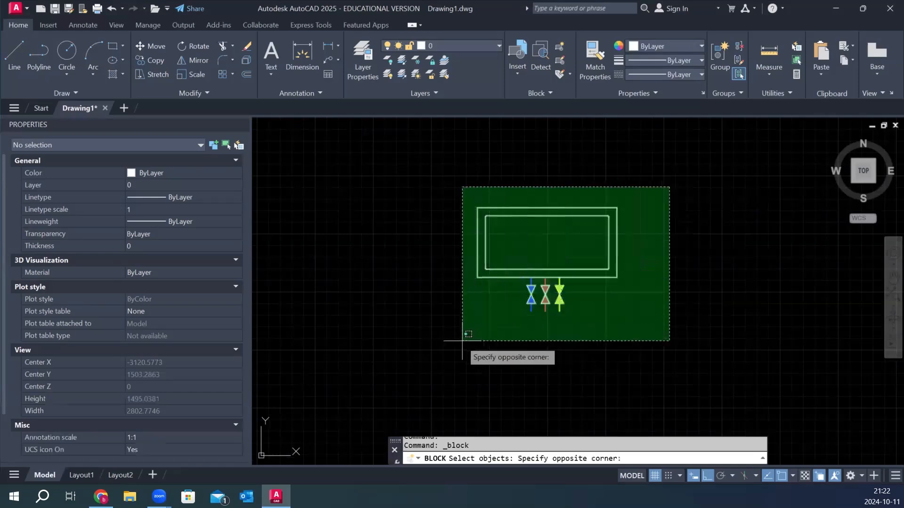
{"action": "left_click", "coordinate": [433, 361]}
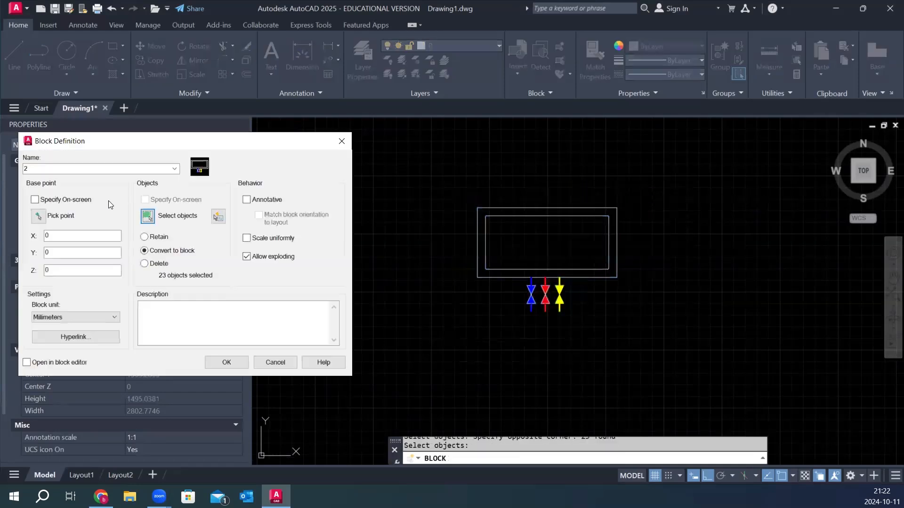
{"action": "left_click", "coordinate": [41, 218]}
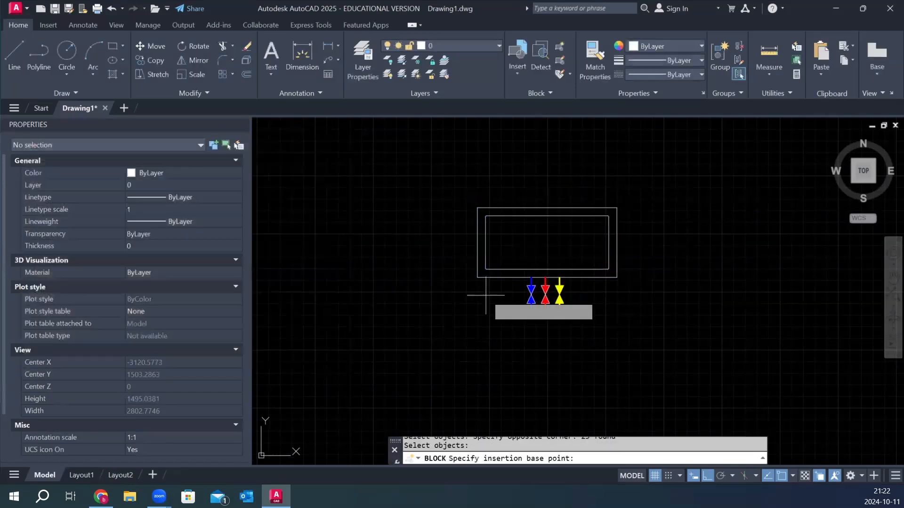
{"action": "left_click", "coordinate": [547, 242]}
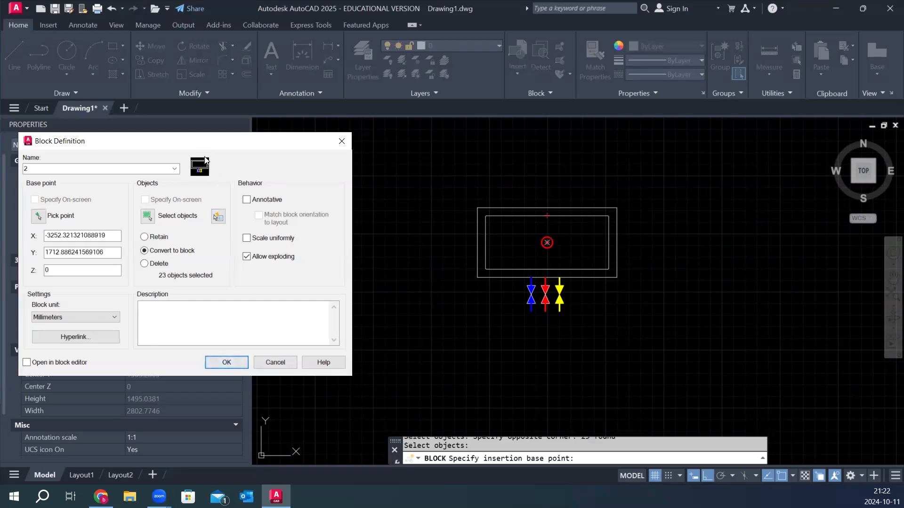
{"action": "left_click", "coordinate": [224, 364]}
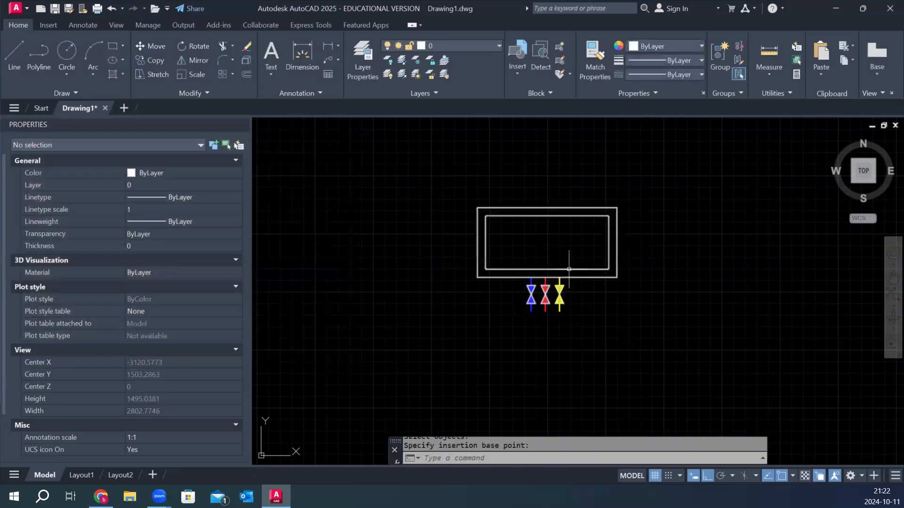
Close the object properties and open block 2 for editing in the Block Editor.
{"action": "left_click", "coordinate": [243, 124]}
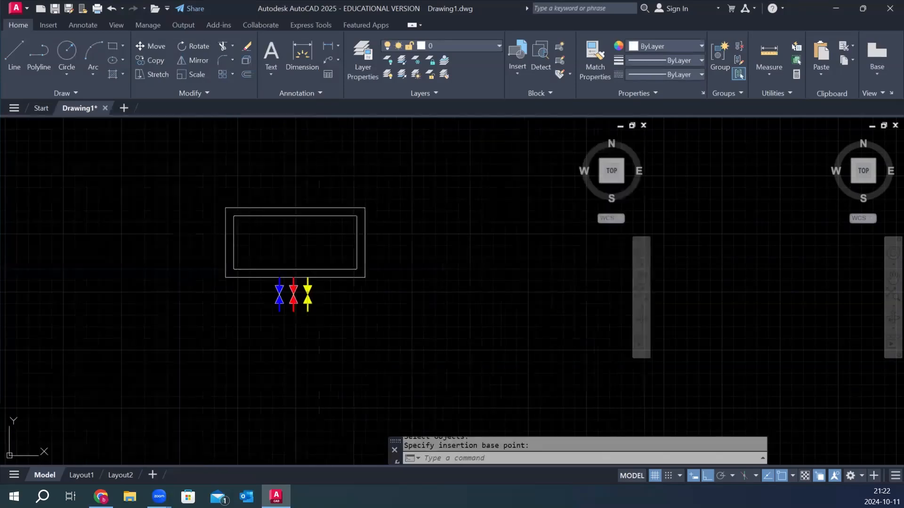
{"action": "scroll", "coordinate": [371, 252], "scroll_direction": "up", "scroll_amount": 2}
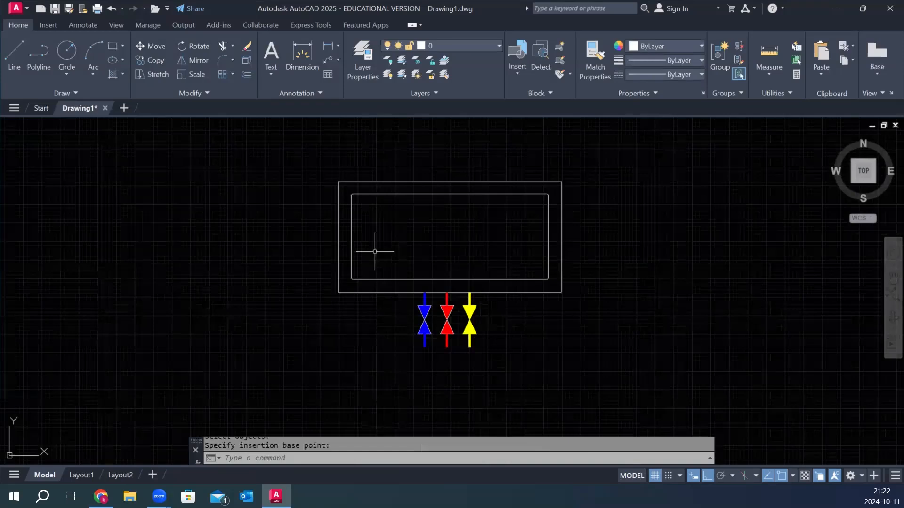
{"action": "double_click", "coordinate": [456, 193]}
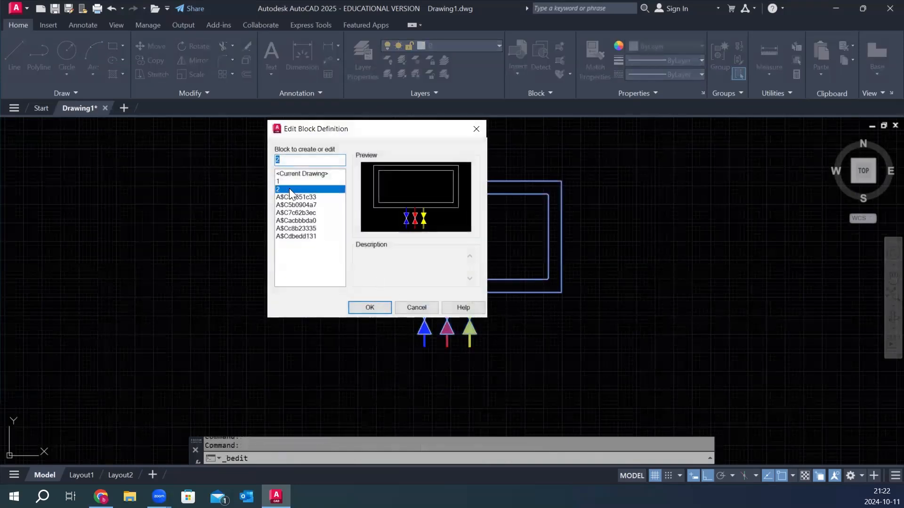
{"action": "left_click", "coordinate": [370, 307]}
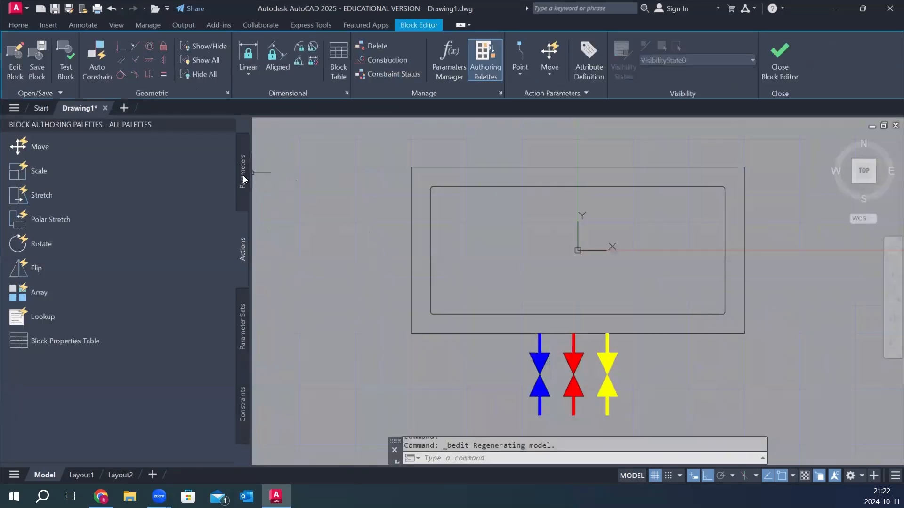
Add a linear parameter across the outer rectangle's top edge, from its upper-right to its upper-left corner, with the label above the unit.
{"action": "left_click", "coordinate": [244, 178]}
{"action": "scroll", "coordinate": [471, 225], "scroll_direction": "down", "scroll_amount": 4}
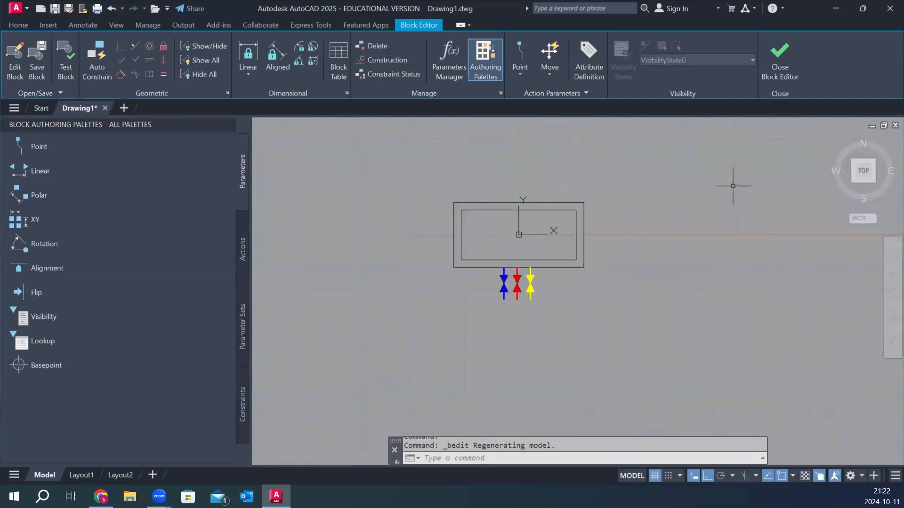
{"action": "left_click", "coordinate": [49, 171]}
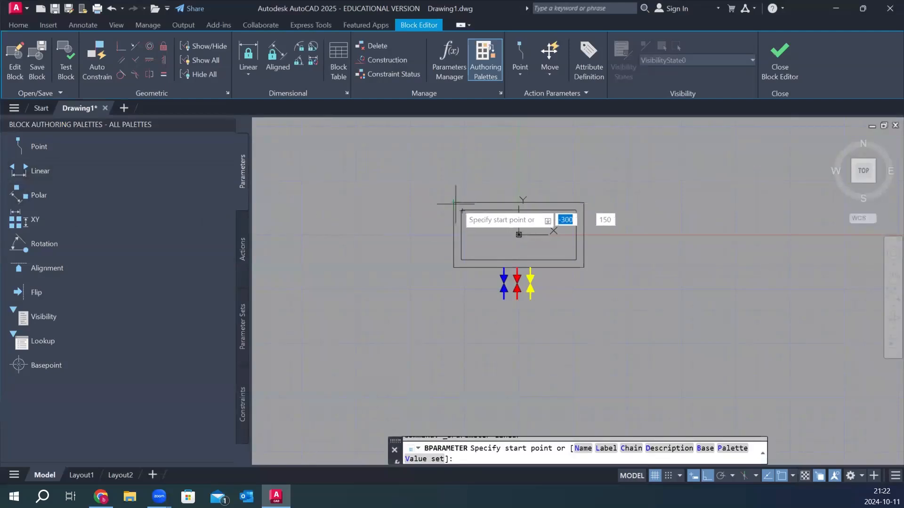
{"action": "left_click", "coordinate": [583, 202]}
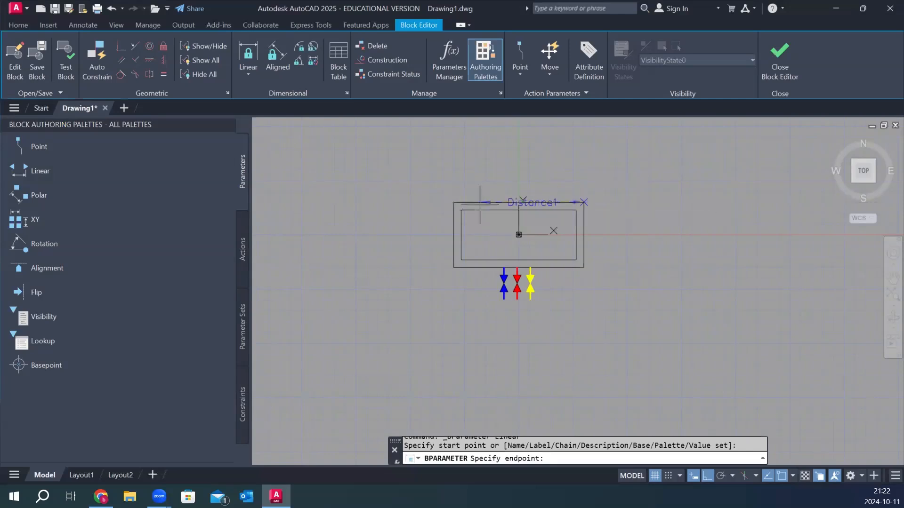
{"action": "left_click", "coordinate": [453, 202]}
{"action": "left_click", "coordinate": [522, 176]}
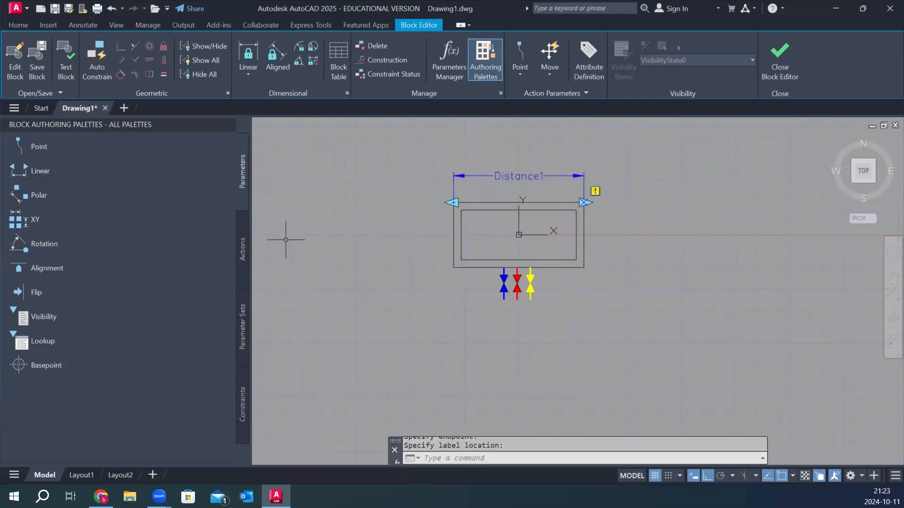
Add a stretch action to the linear parameter's right end, framing the unit's right side and selecting both rectangles and all three valves.
{"action": "left_click", "coordinate": [243, 251]}
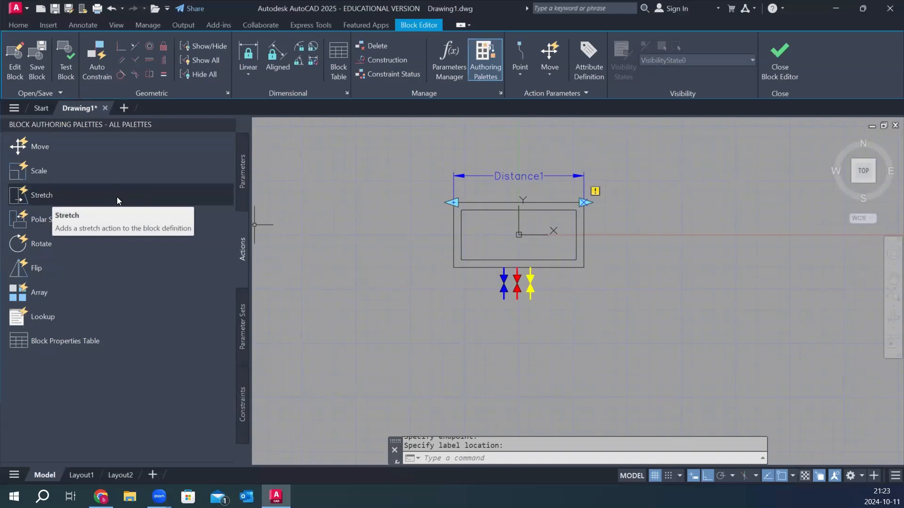
{"action": "left_click", "coordinate": [116, 197]}
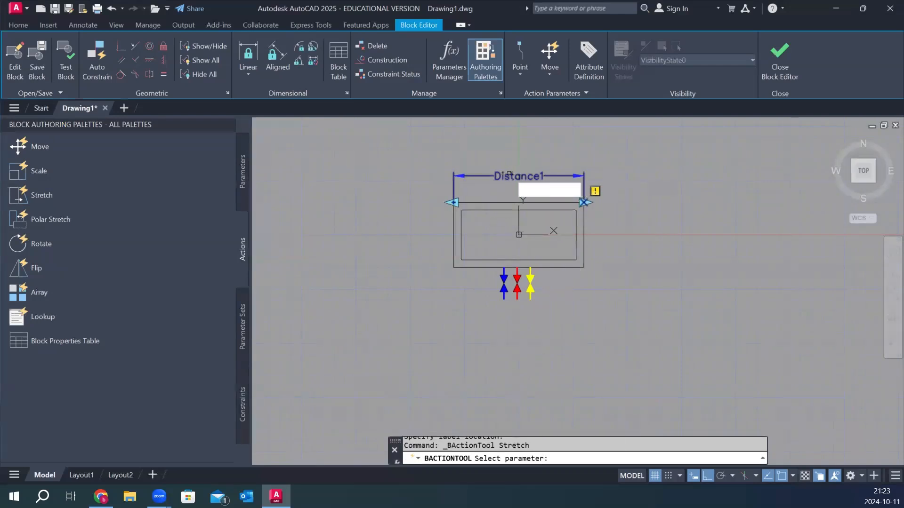
{"action": "left_click", "coordinate": [510, 175]}
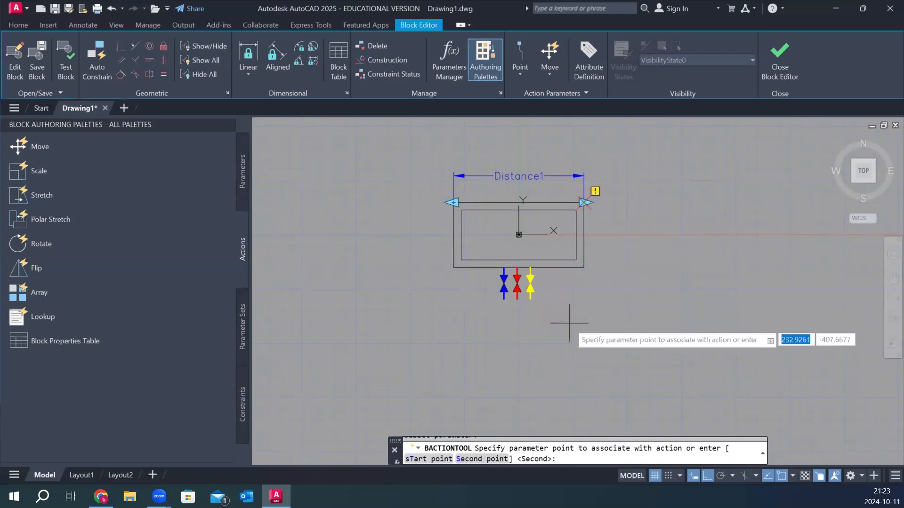
{"action": "left_click", "coordinate": [670, 239]}
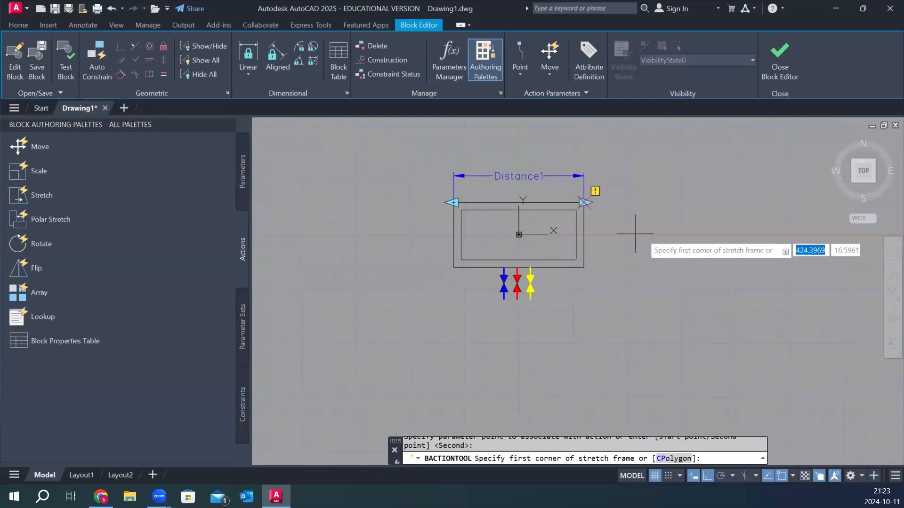
{"action": "left_click", "coordinate": [618, 152]}
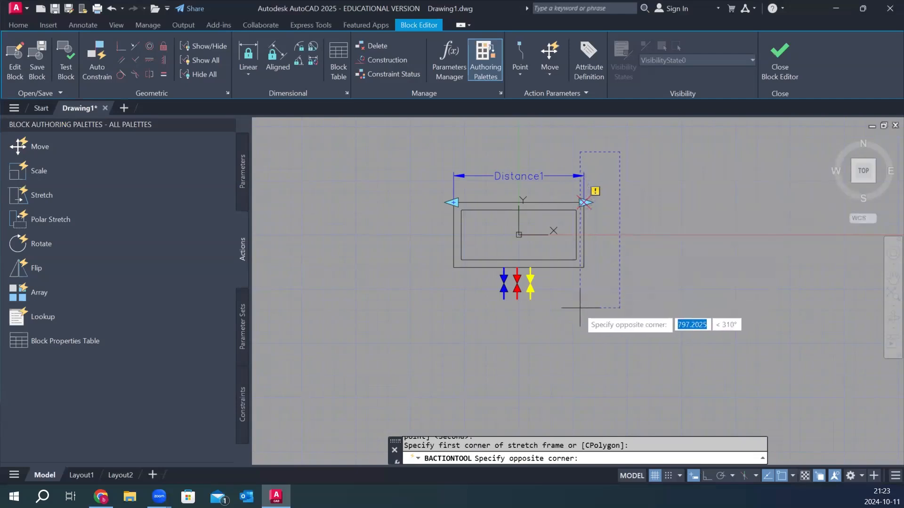
{"action": "left_click", "coordinate": [565, 315]}
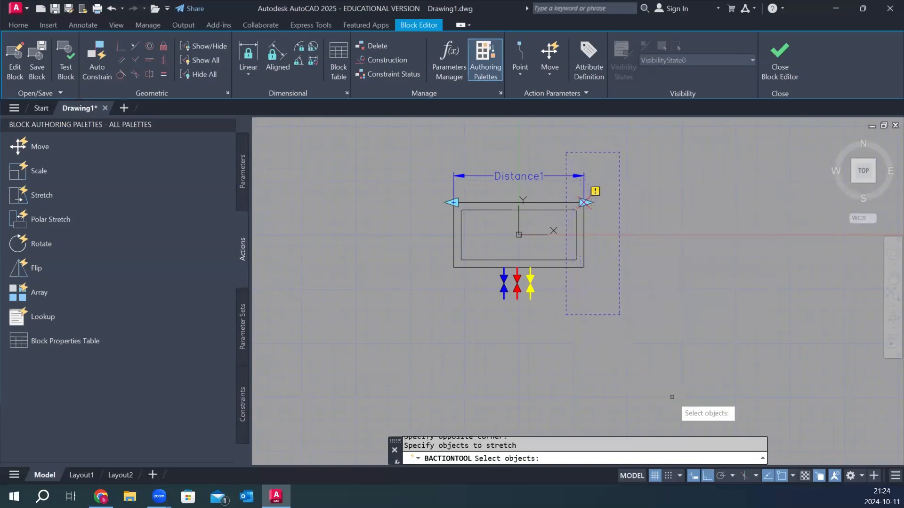
{"action": "left_click", "coordinate": [612, 187]}
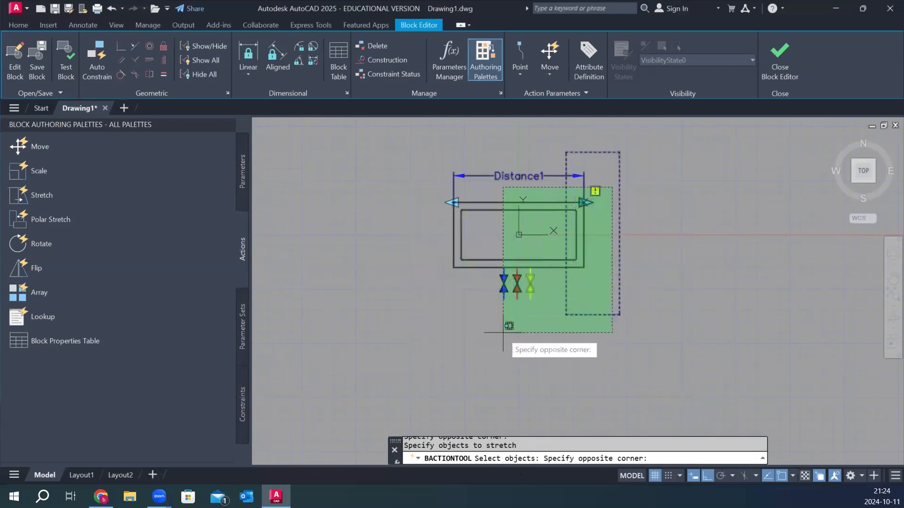
{"action": "left_click", "coordinate": [432, 332]}
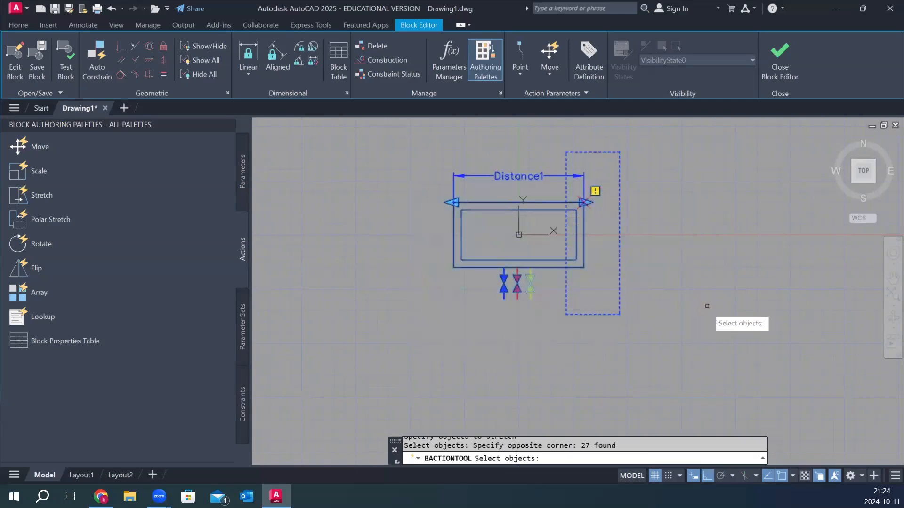
{"action": "key", "text": "Return"}
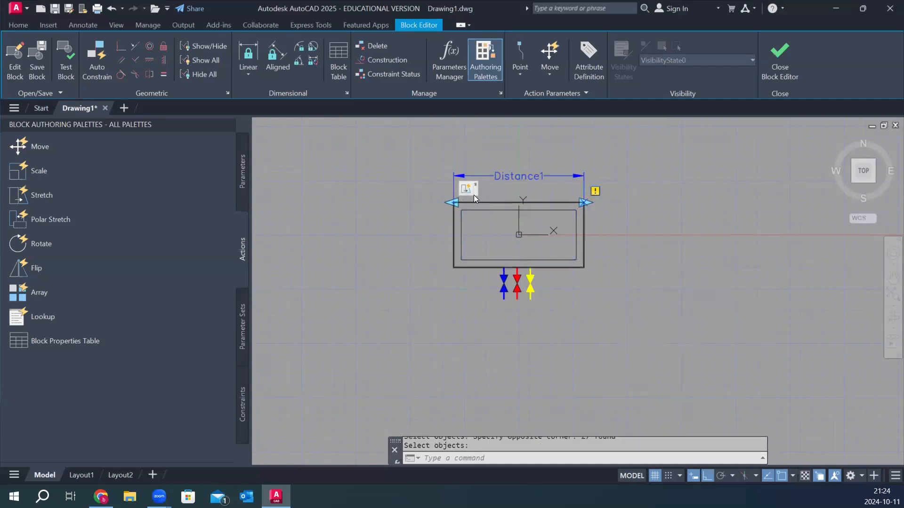
Close the Block Editor and save the changes to block 2.
{"action": "scroll", "coordinate": [472, 194], "scroll_direction": "up", "scroll_amount": 4}
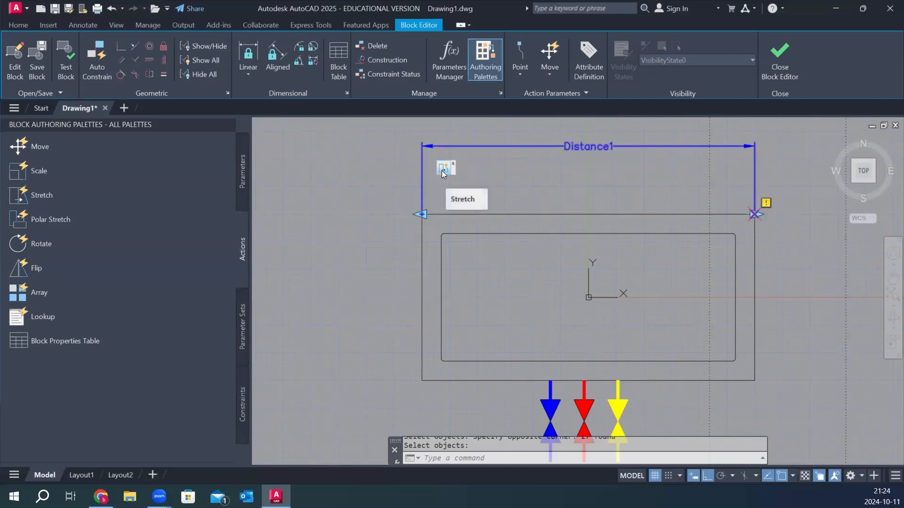
{"action": "scroll", "coordinate": [618, 240], "scroll_direction": "down", "scroll_amount": 4}
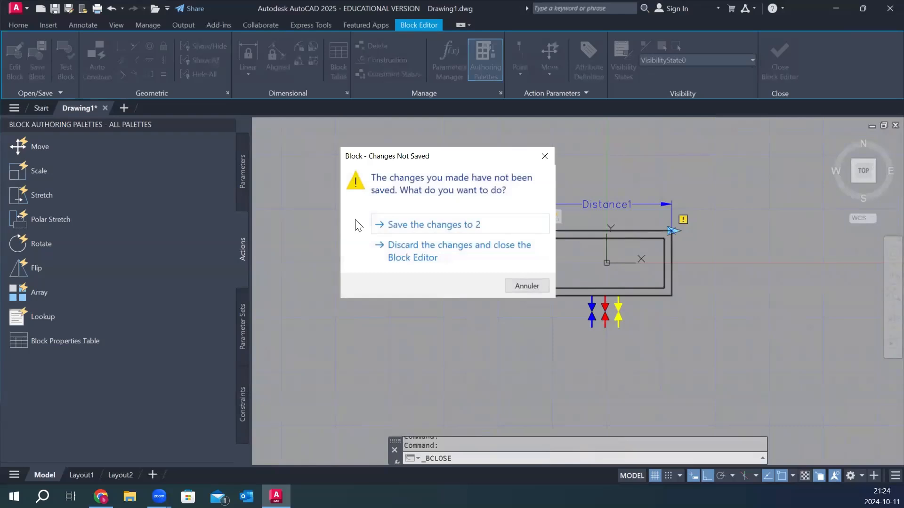
{"action": "left_click", "coordinate": [411, 227]}
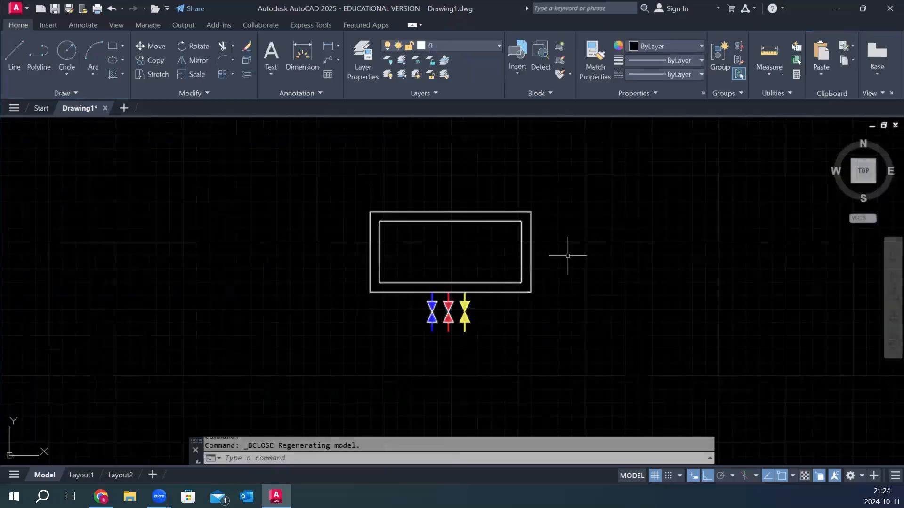
Try stretching the block horizontally to the right from its dynamic grip, and undo the stretch.
{"action": "left_click", "coordinate": [575, 253]}
{"action": "left_click", "coordinate": [512, 300]}
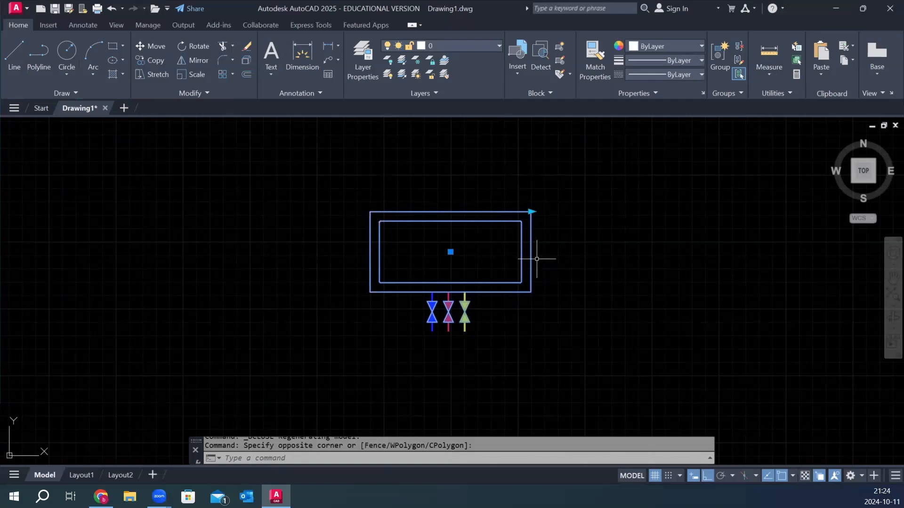
{"action": "left_click", "coordinate": [531, 212]}
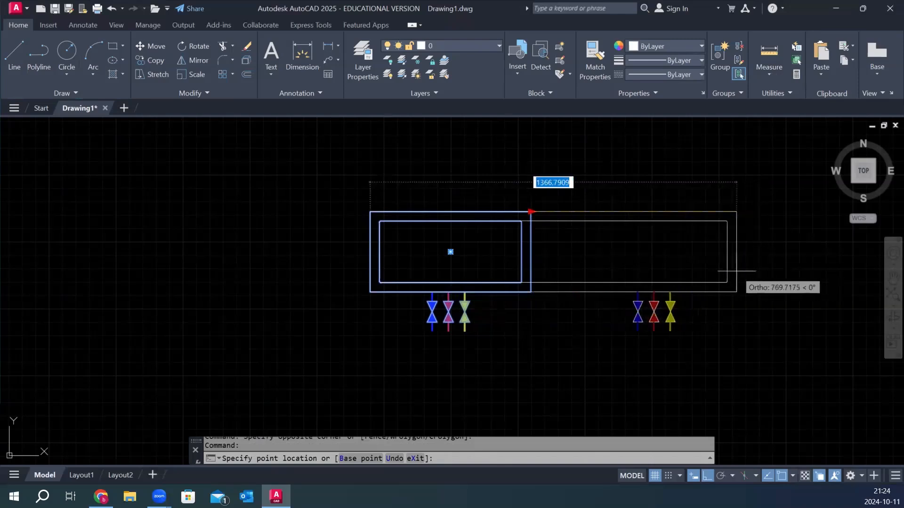
{"action": "left_click", "coordinate": [753, 277]}
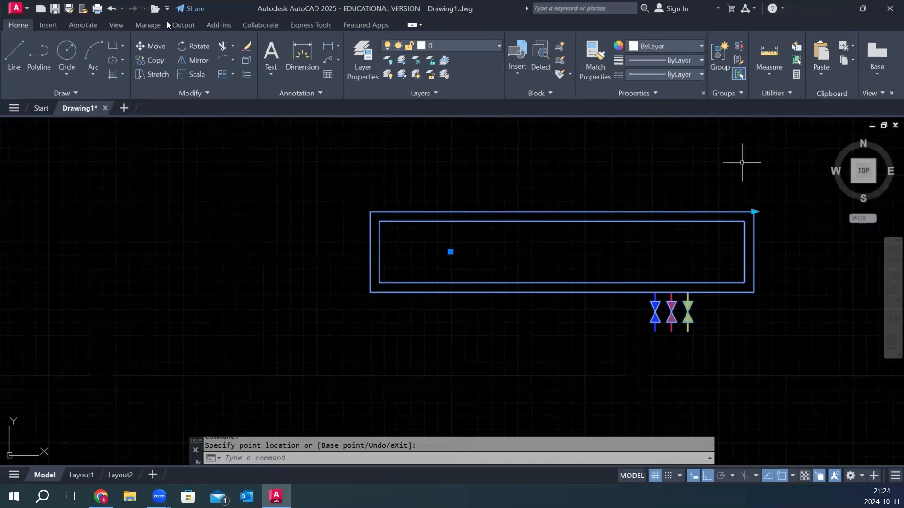
{"action": "left_click", "coordinate": [112, 9]}
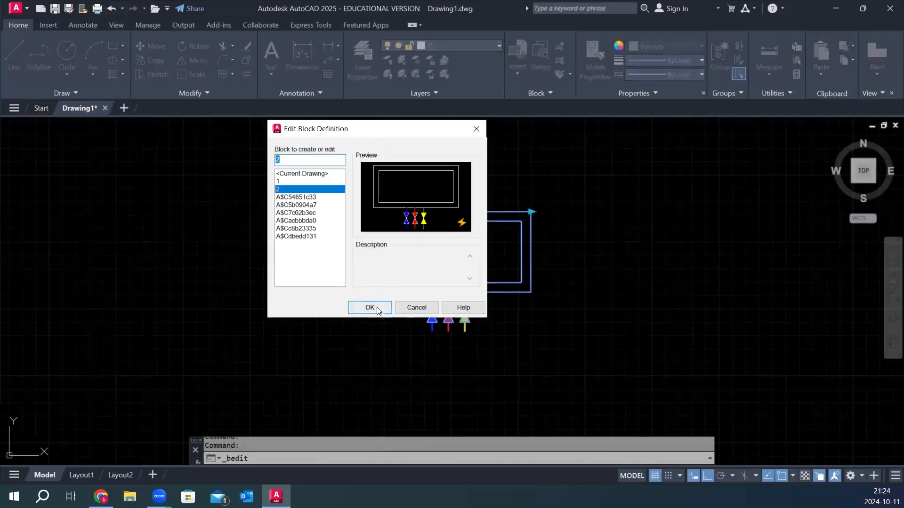
Reopen block 2 in the Block Editor and display the stretch action's properties.
{"action": "left_click", "coordinate": [369, 307]}
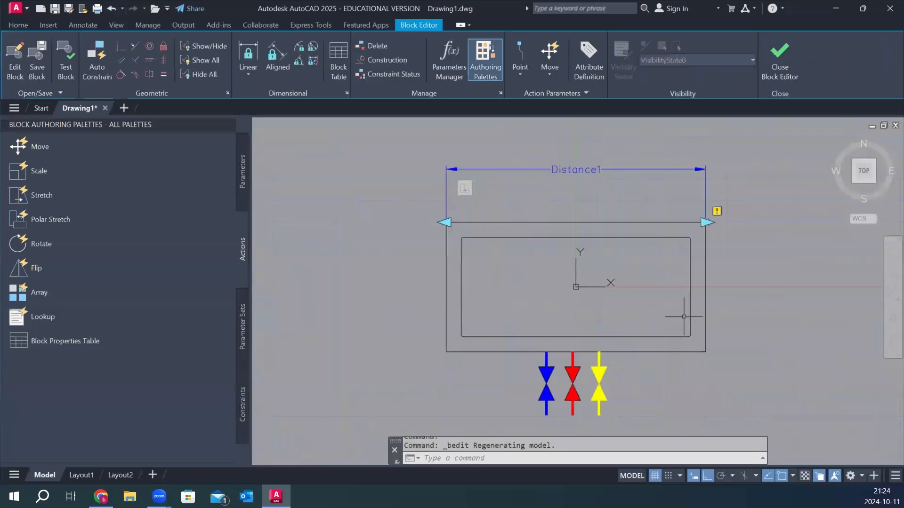
{"action": "right_click", "coordinate": [361, 194]}
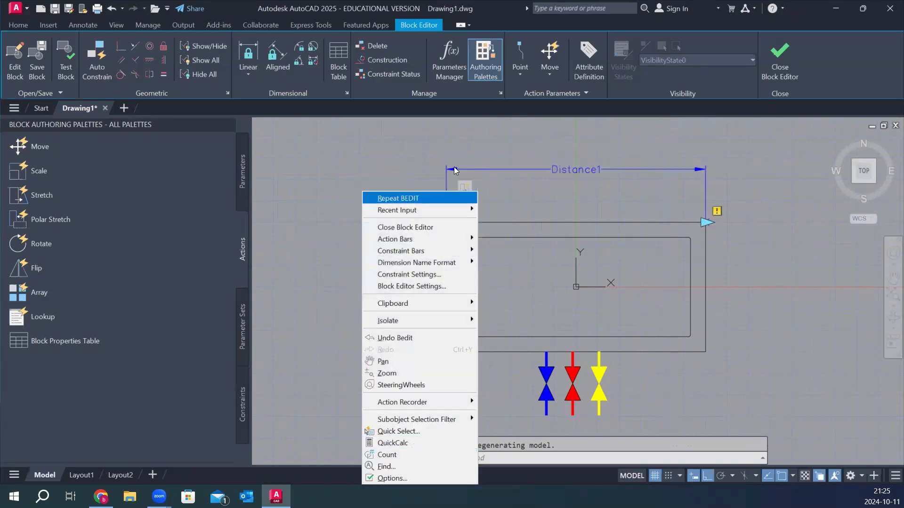
{"action": "key", "text": "Escape"}
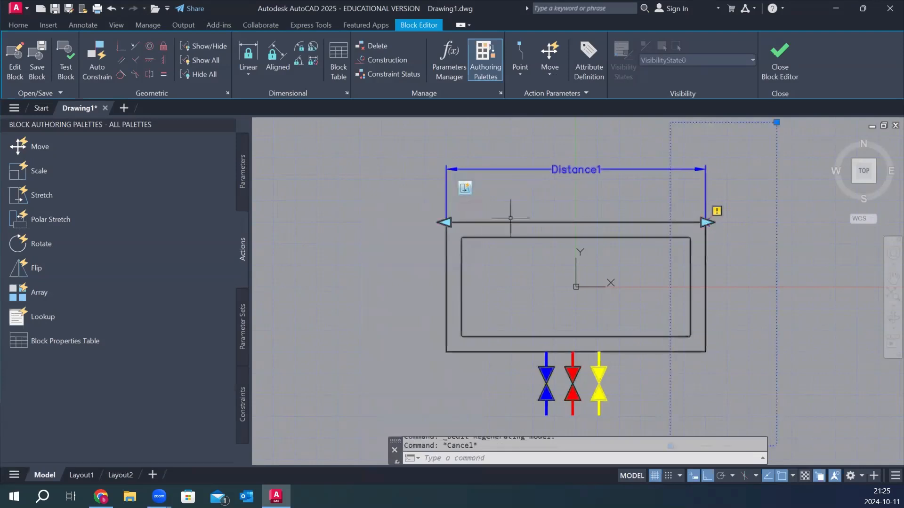
{"action": "right_click", "coordinate": [518, 206]}
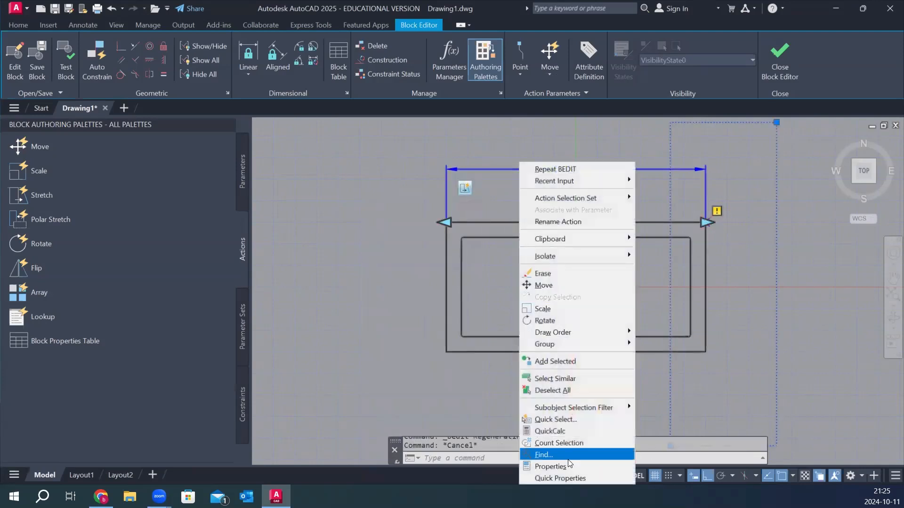
{"action": "left_click", "coordinate": [568, 465]}
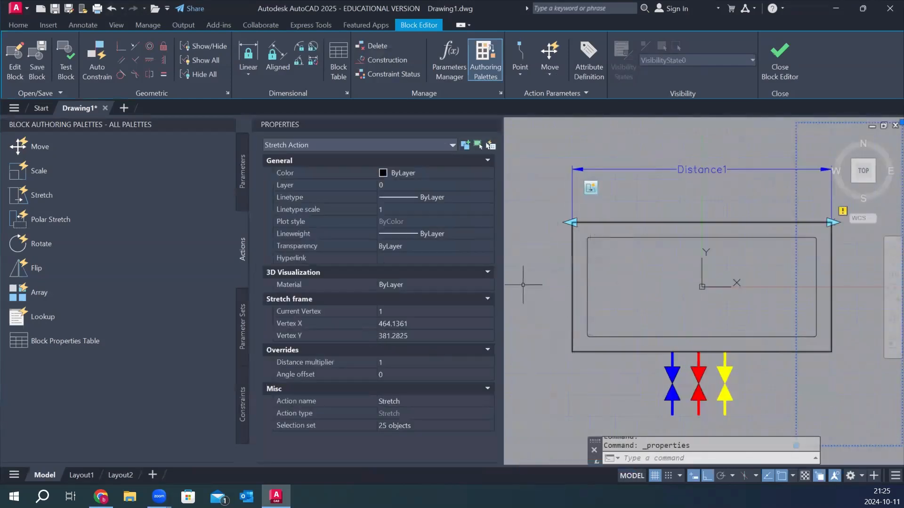
{"action": "key", "text": "Escape"}
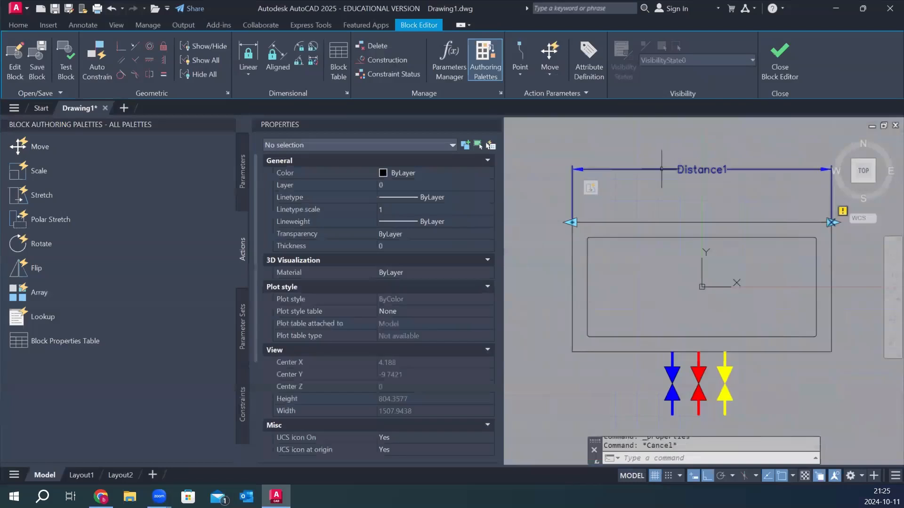
Give the Distance1 linear parameter a value set of distance type Increment with an increment of 25.
{"action": "left_click", "coordinate": [662, 168]}
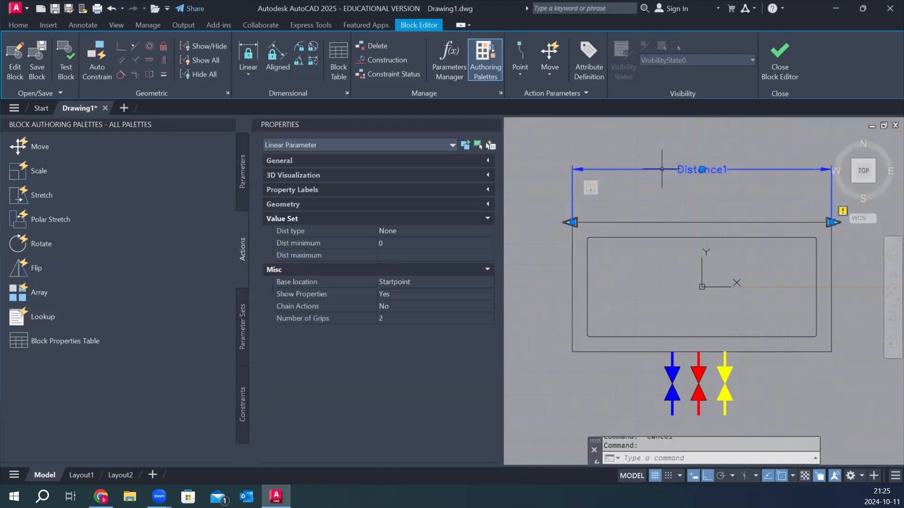
{"action": "left_click", "coordinate": [229, 126]}
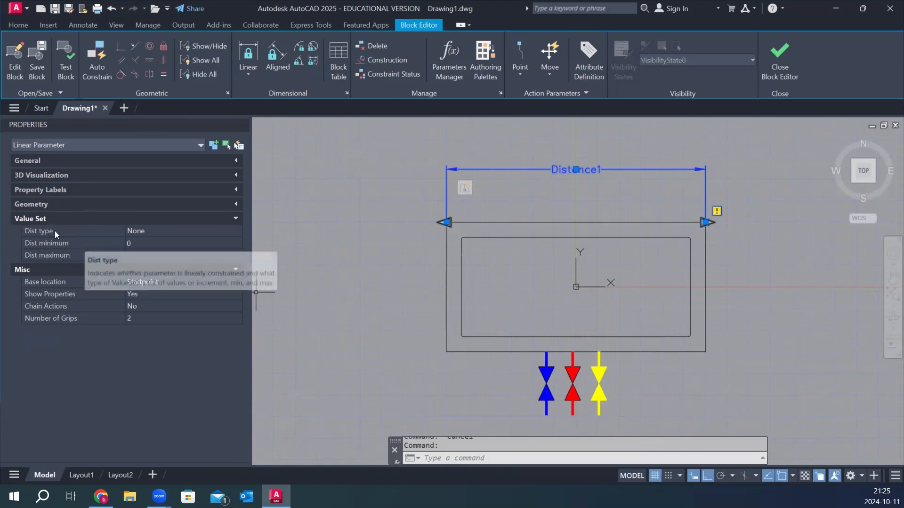
{"action": "left_click", "coordinate": [153, 233]}
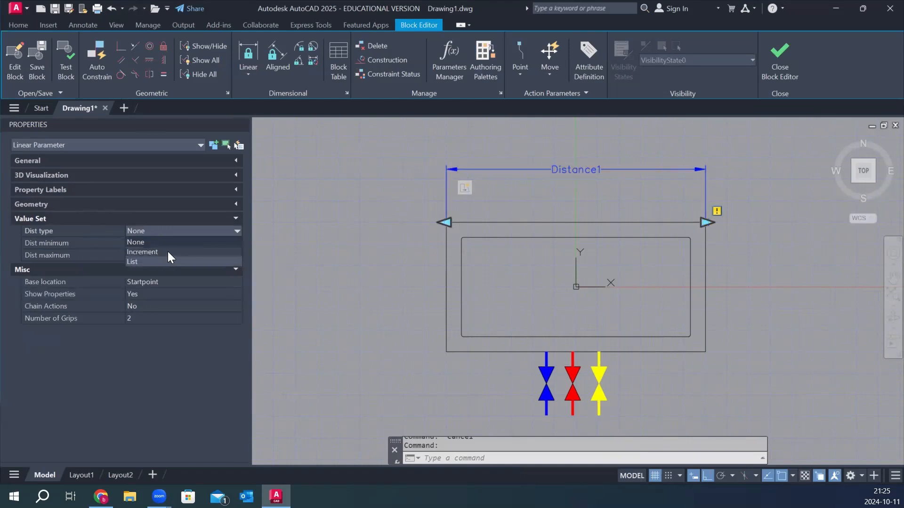
{"action": "left_click", "coordinate": [145, 253]}
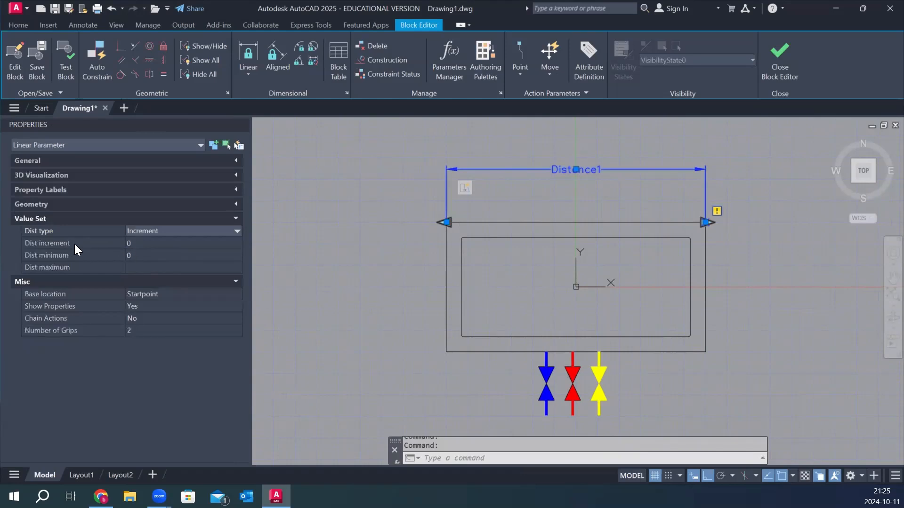
{"action": "left_click", "coordinate": [142, 246]}
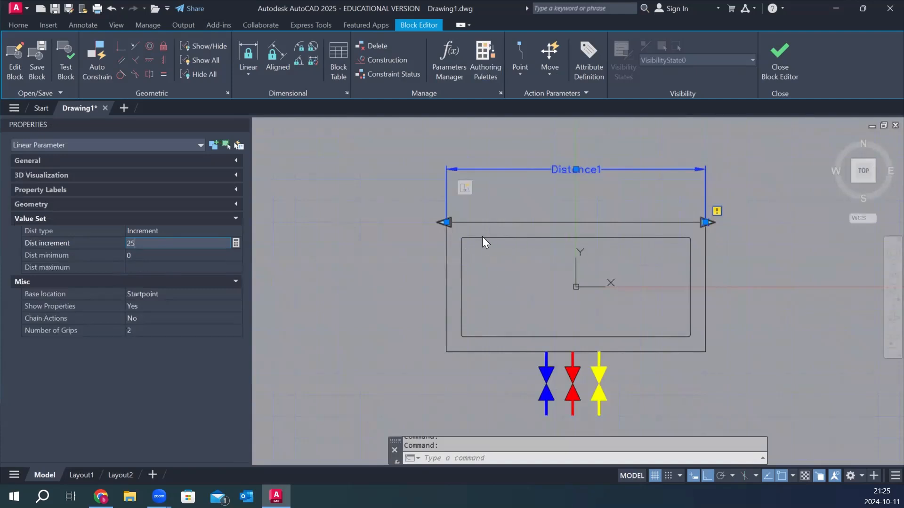
Set the parameter's minimum distance to 400 and maximum to 750, and close the Block Editor saving the changes.
{"action": "left_click", "coordinate": [158, 255]}
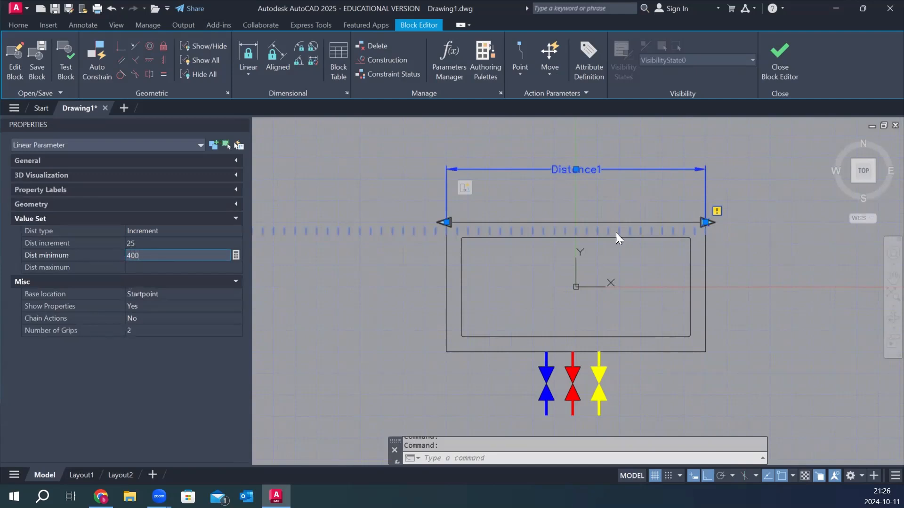
{"action": "left_click", "coordinate": [161, 267]}
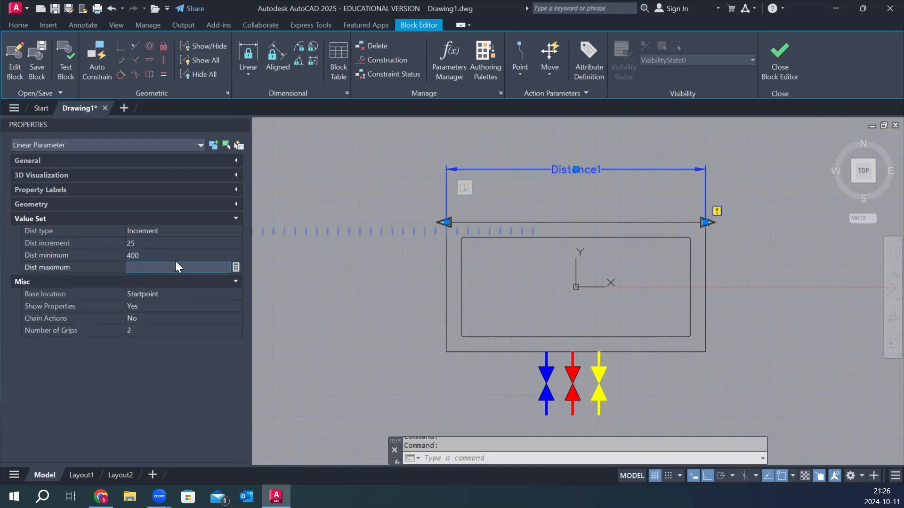
{"action": "type", "text": "750"}
{"action": "key", "text": "Return"}
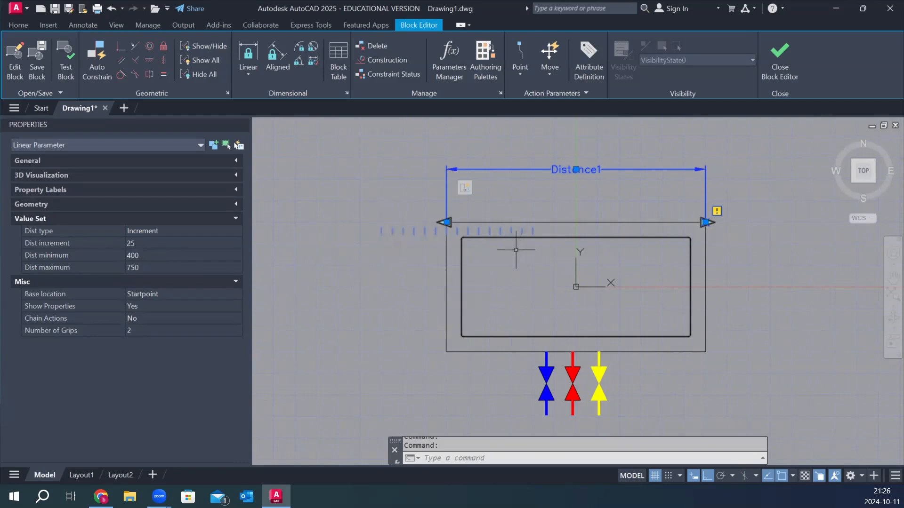
{"action": "left_click", "coordinate": [780, 50]}
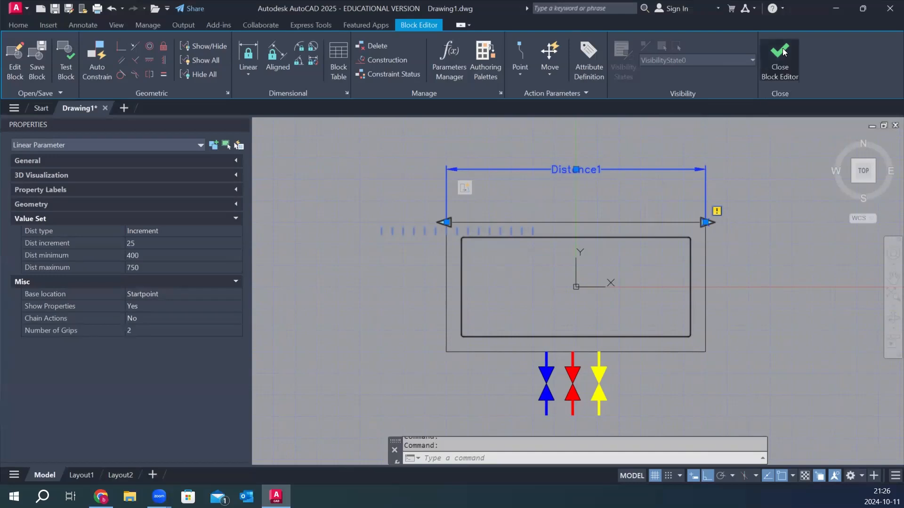
{"action": "left_click", "coordinate": [406, 233]}
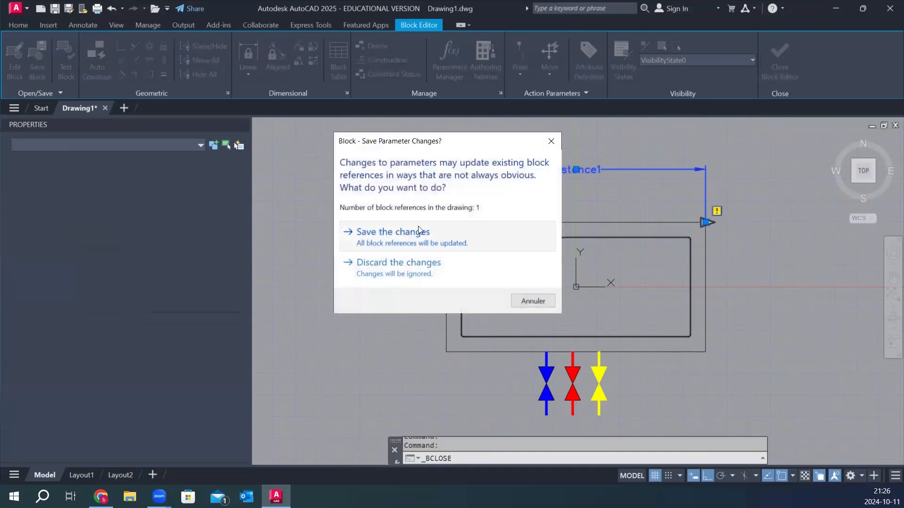
Stretch the block horizontally to a length of 700 from its dynamic grip and clear the selection.
{"action": "left_click", "coordinate": [571, 241]}
{"action": "left_click", "coordinate": [633, 236]}
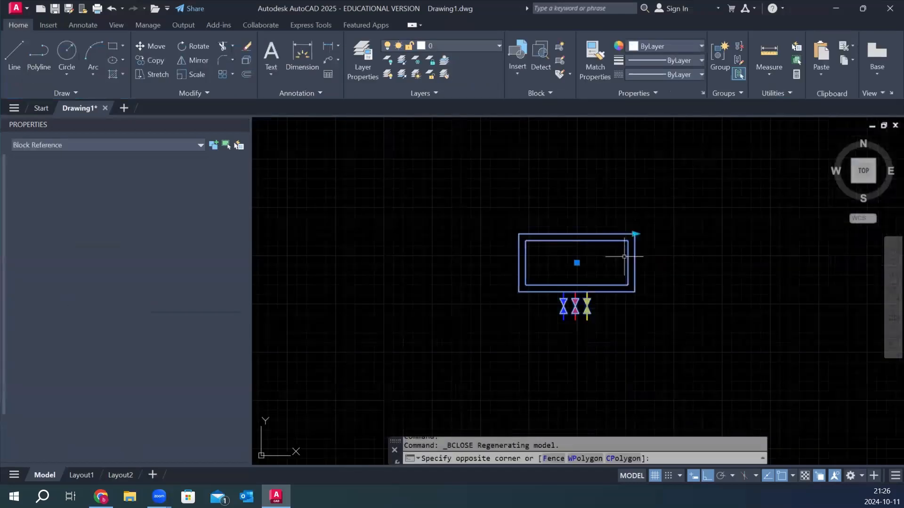
{"action": "left_click", "coordinate": [634, 234]}
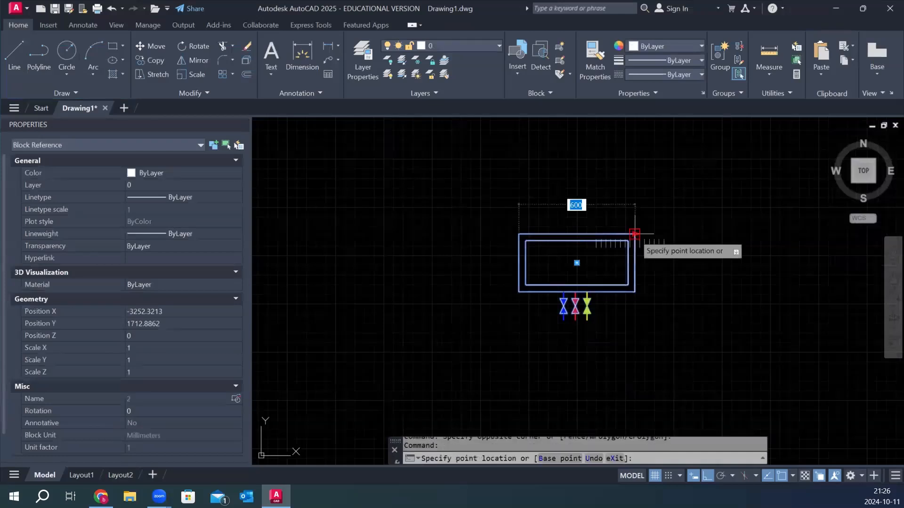
{"action": "scroll", "coordinate": [645, 232], "scroll_direction": "up", "scroll_amount": 2}
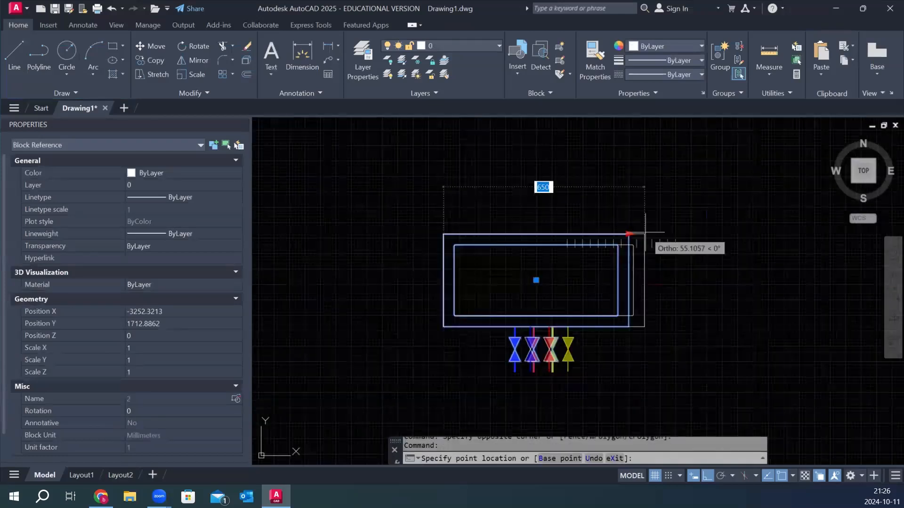
{"action": "scroll", "coordinate": [644, 232], "scroll_direction": "up", "scroll_amount": 2}
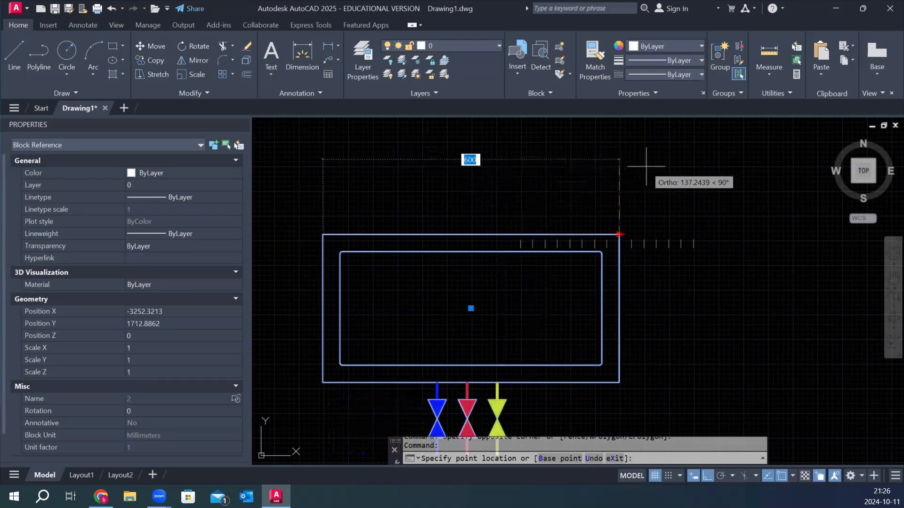
{"action": "left_click", "coordinate": [666, 203]}
{"action": "scroll", "coordinate": [567, 205], "scroll_direction": "down", "scroll_amount": 2}
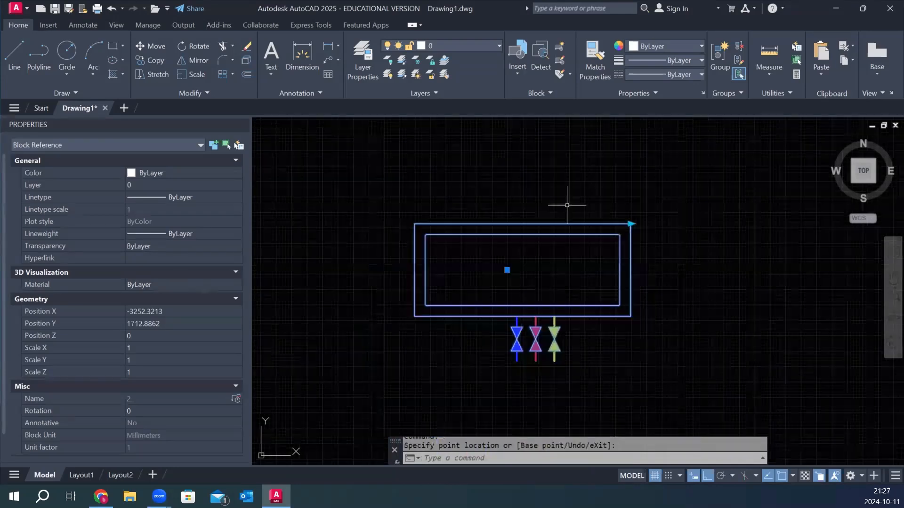
{"action": "scroll", "coordinate": [567, 205], "scroll_direction": "down", "scroll_amount": 2}
{"action": "scroll", "coordinate": [516, 280], "scroll_direction": "up", "scroll_amount": 2}
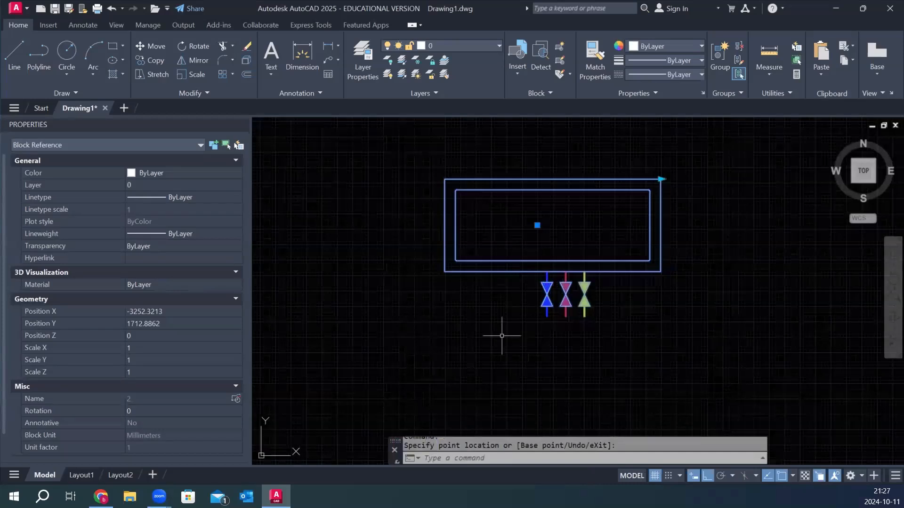
{"action": "key", "text": "Escape"}
{"action": "key", "text": "Escape"}
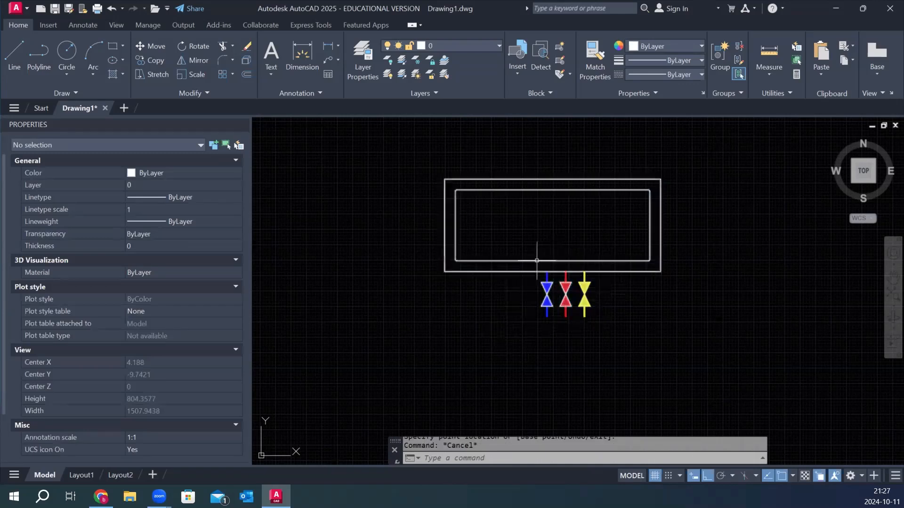
Select the block again and stretch it from its dynamic grip to its maximum length.
{"action": "scroll", "coordinate": [511, 298], "scroll_direction": "up", "scroll_amount": 3}
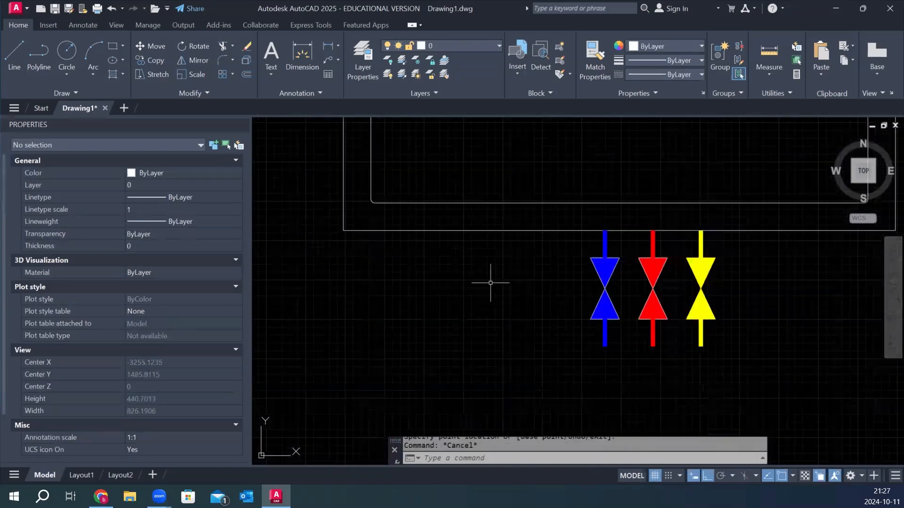
{"action": "scroll", "coordinate": [491, 279], "scroll_direction": "down", "scroll_amount": 2}
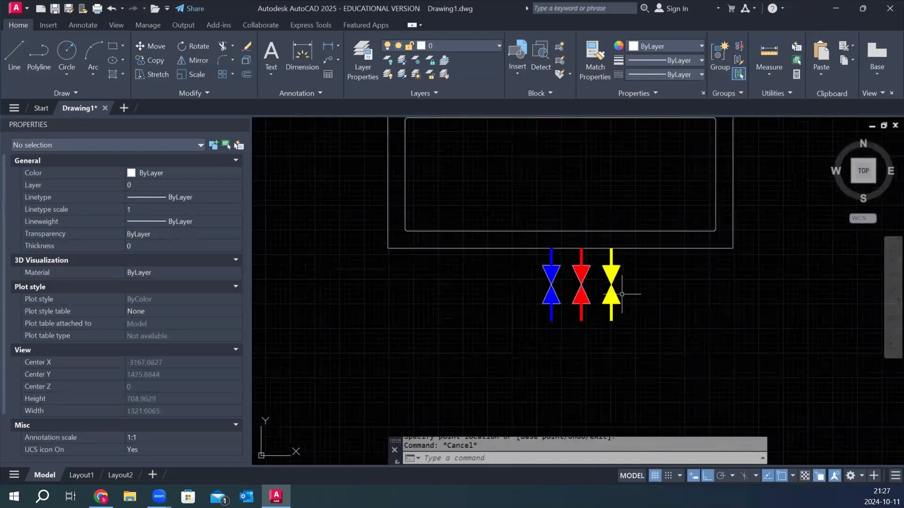
{"action": "scroll", "coordinate": [488, 334], "scroll_direction": "down", "scroll_amount": 2}
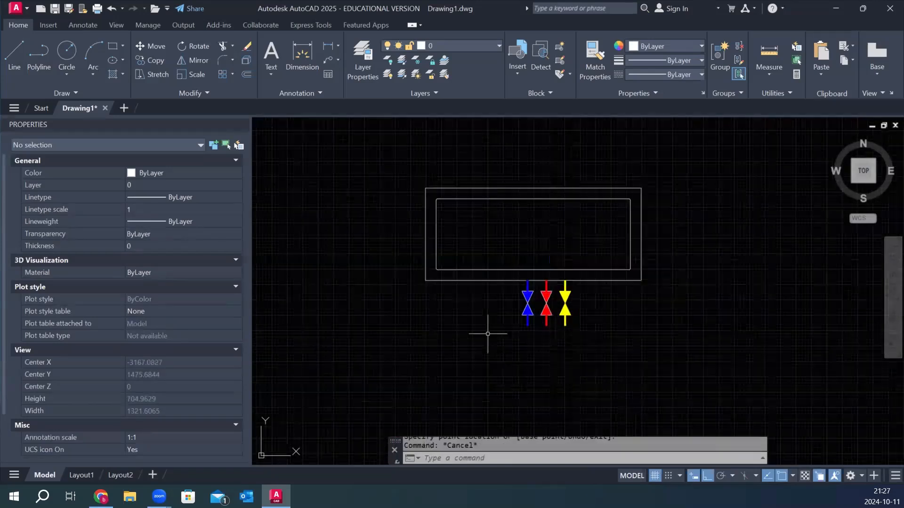
{"action": "left_click", "coordinate": [677, 223]}
{"action": "left_click", "coordinate": [630, 247]}
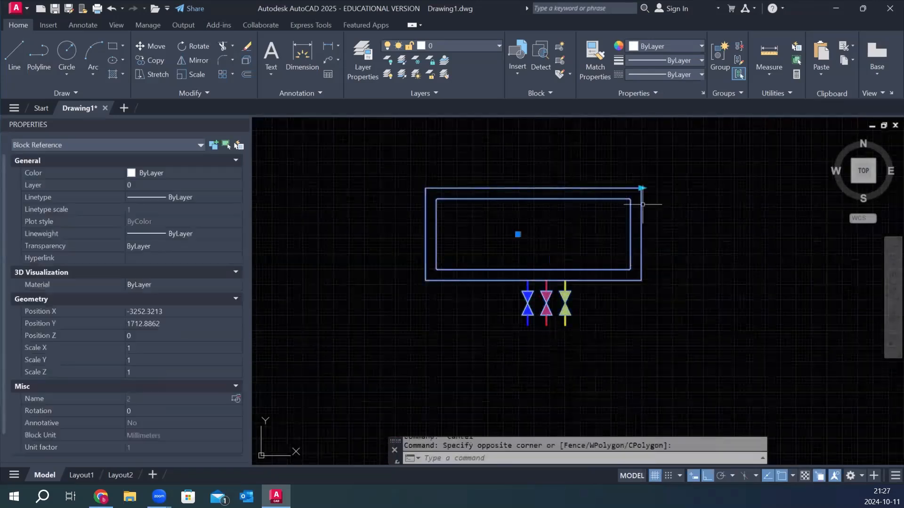
{"action": "left_click", "coordinate": [641, 188]}
{"action": "left_click", "coordinate": [707, 184]}
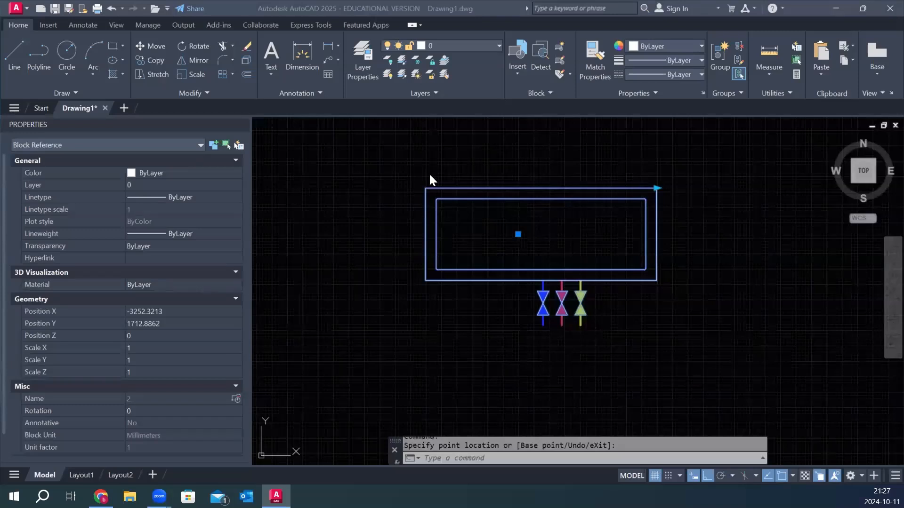
Reopen block 2 in the Block Editor.
{"action": "left_click", "coordinate": [384, 247]}
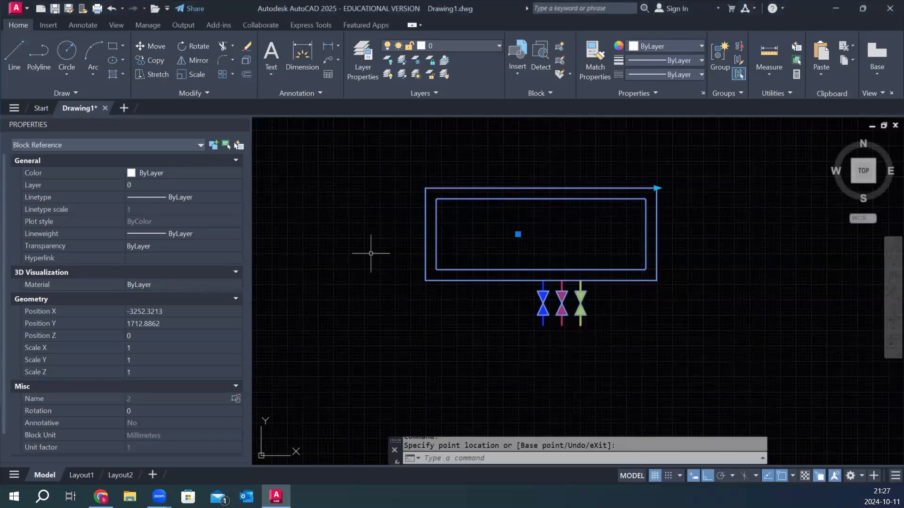
{"action": "left_click", "coordinate": [466, 200]}
{"action": "double_click", "coordinate": [487, 282]}
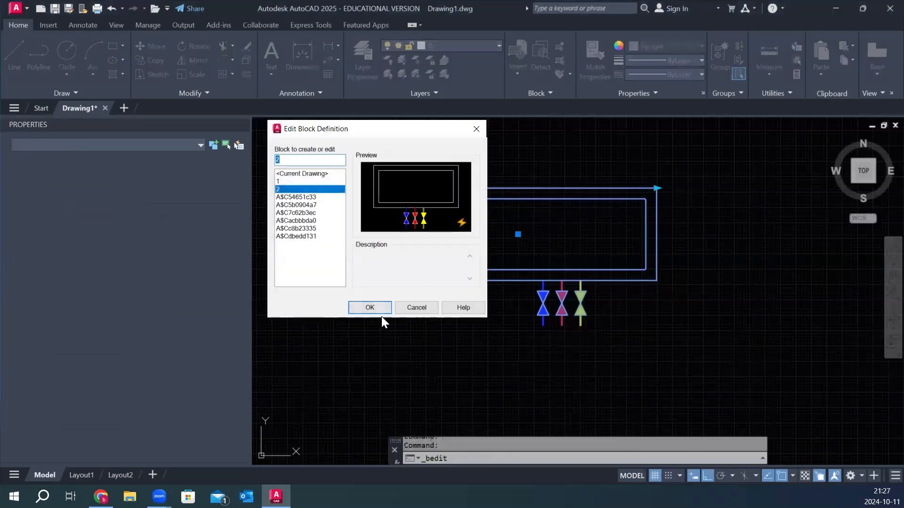
{"action": "left_click", "coordinate": [379, 308]}
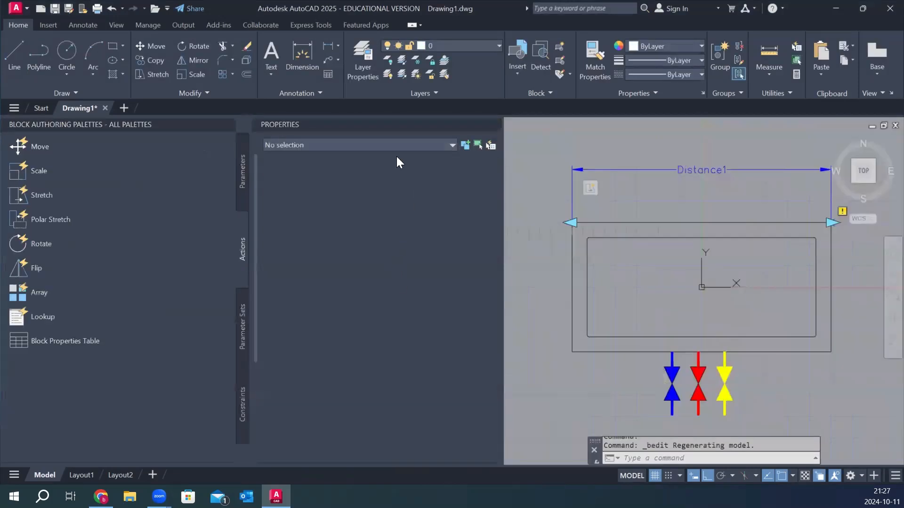
Close the Properties palette, keeping only the Block Authoring Palettes displayed.
{"action": "left_click", "coordinate": [229, 124]}
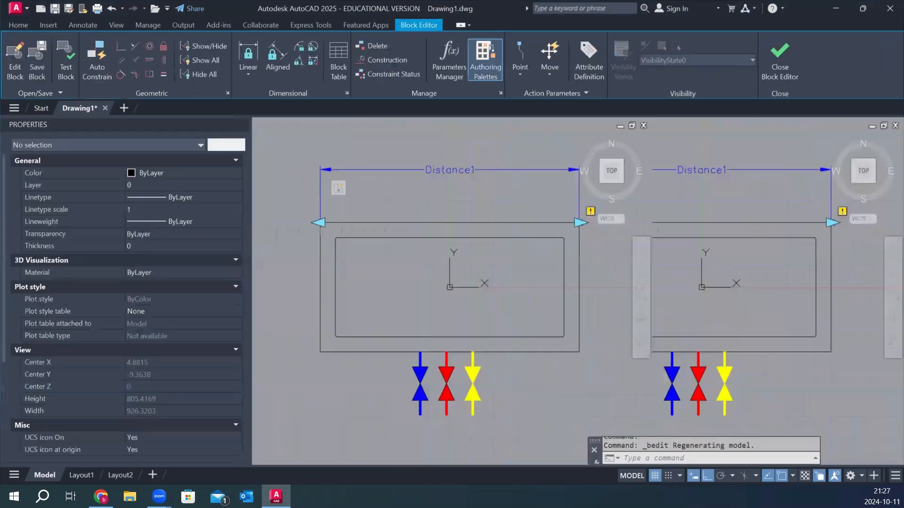
{"action": "key", "text": "Escape"}
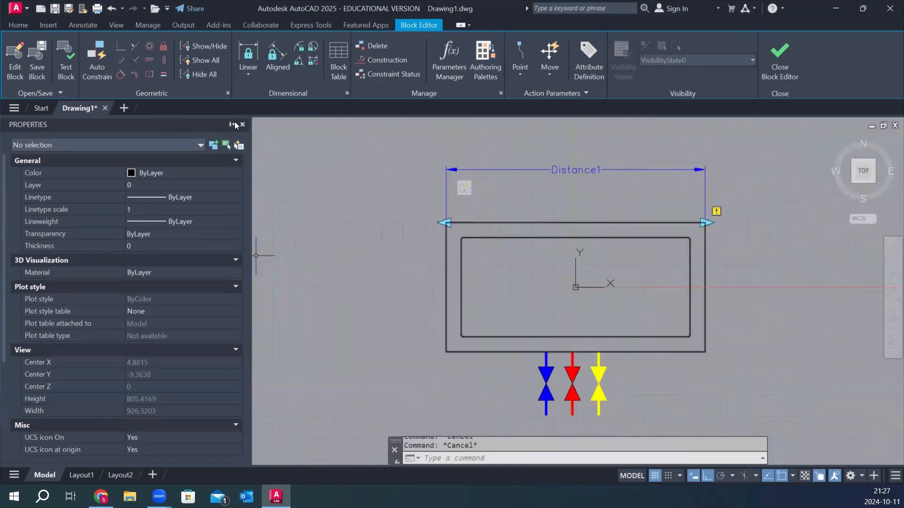
{"action": "left_click", "coordinate": [243, 124]}
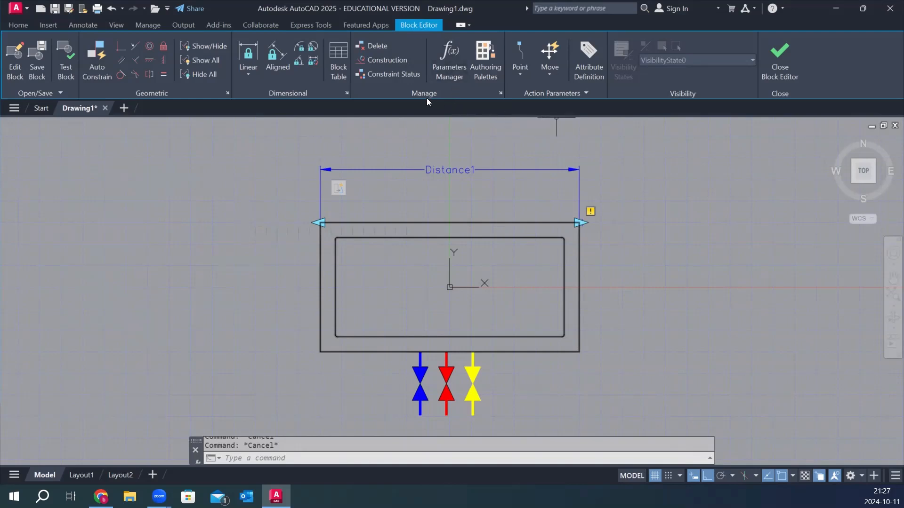
{"action": "left_click", "coordinate": [482, 53]}
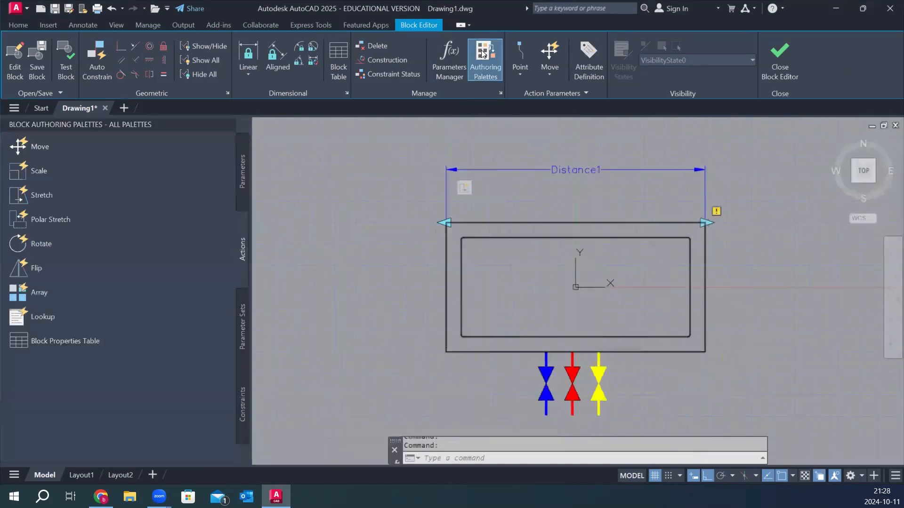
{"action": "left_click", "coordinate": [482, 53]}
{"action": "left_click", "coordinate": [482, 53]}
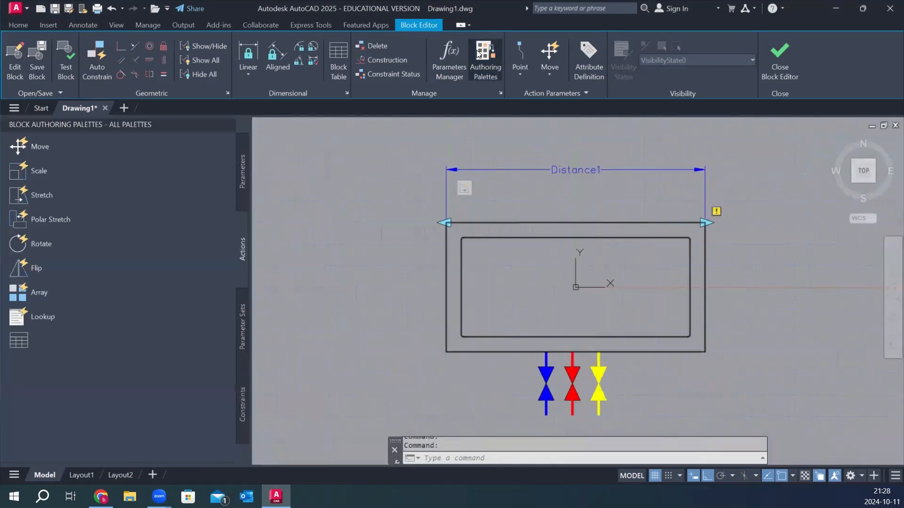
{"action": "left_click", "coordinate": [246, 183]}
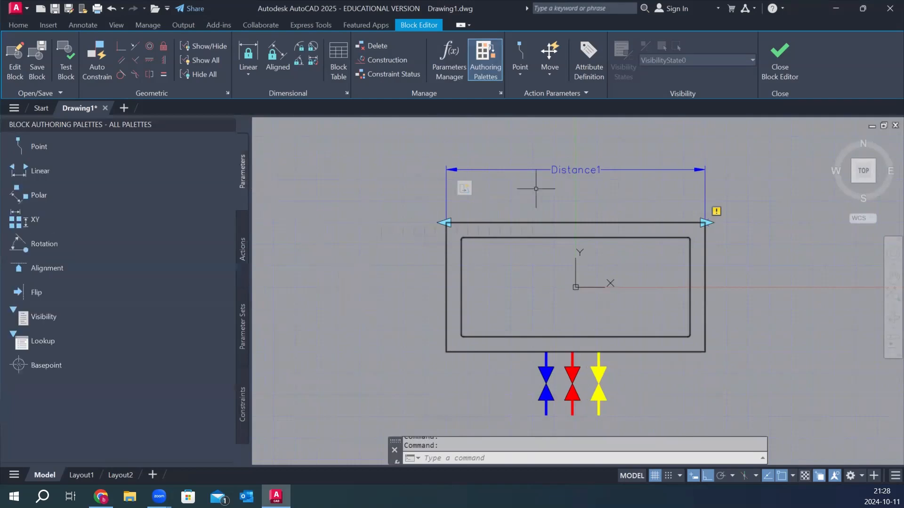
{"action": "left_click", "coordinate": [241, 254]}
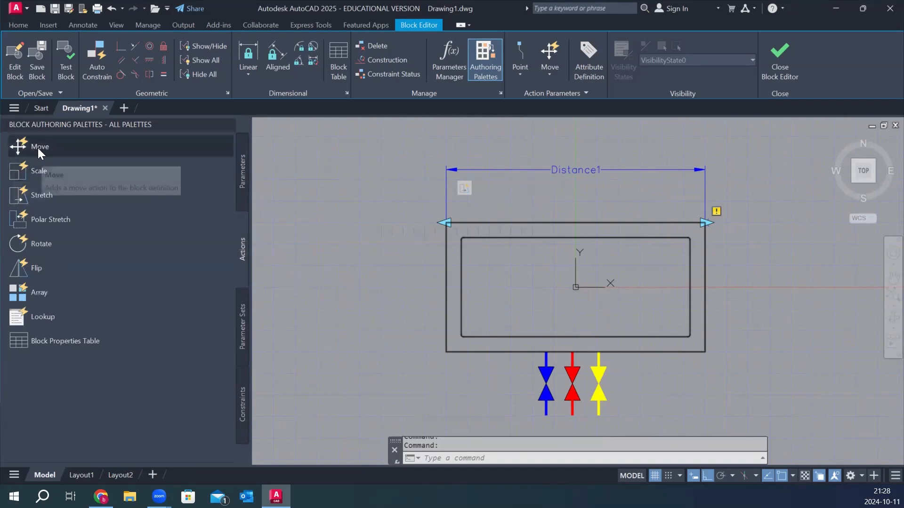
{"action": "left_click", "coordinate": [41, 244]}
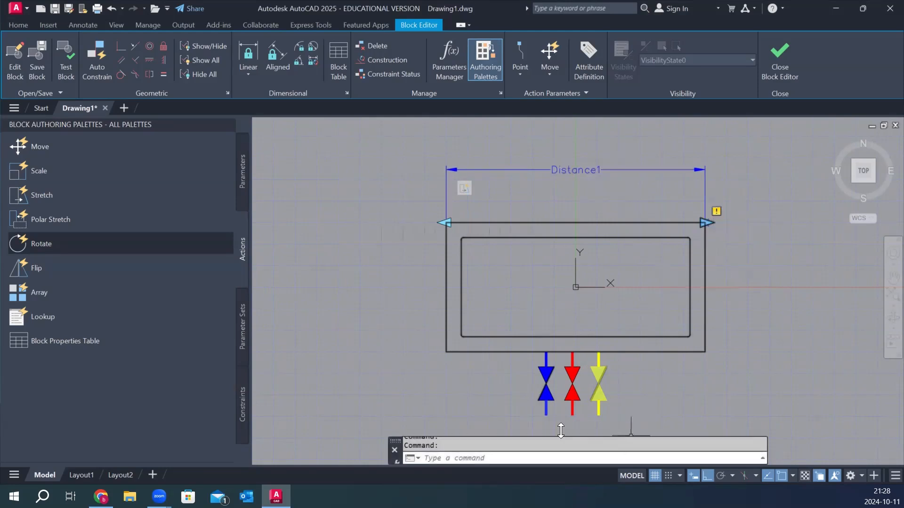
{"action": "left_click", "coordinate": [609, 153]}
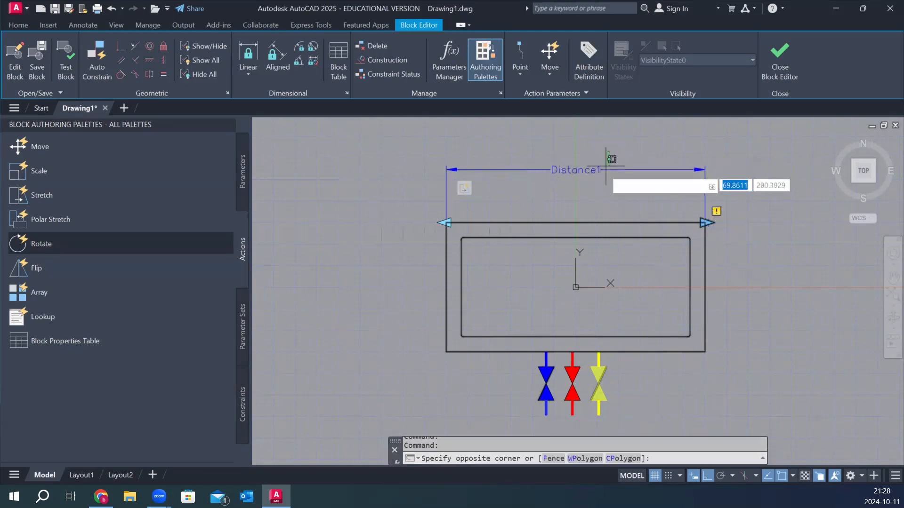
{"action": "left_click", "coordinate": [591, 184]}
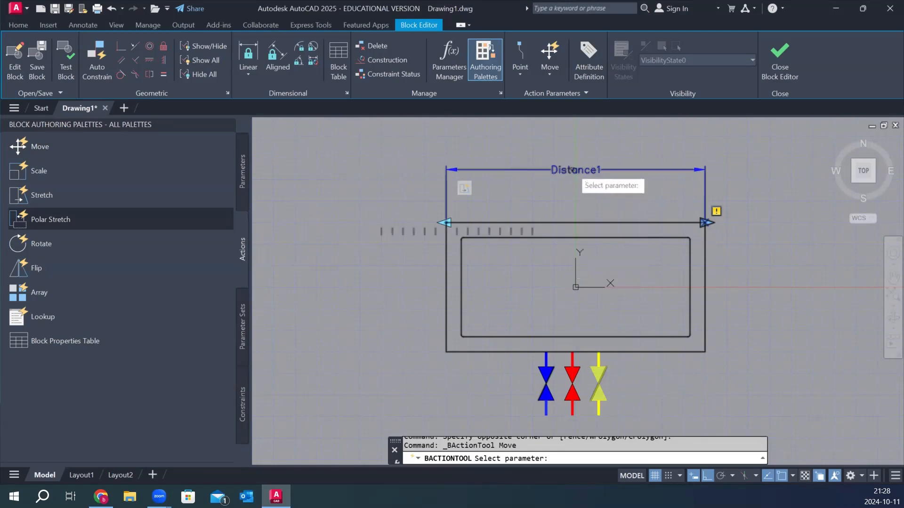
Add a Move action to the Distance1 parameter's right end point, with the three coloured valve connections as its selection set.
{"action": "left_click", "coordinate": [567, 177]}
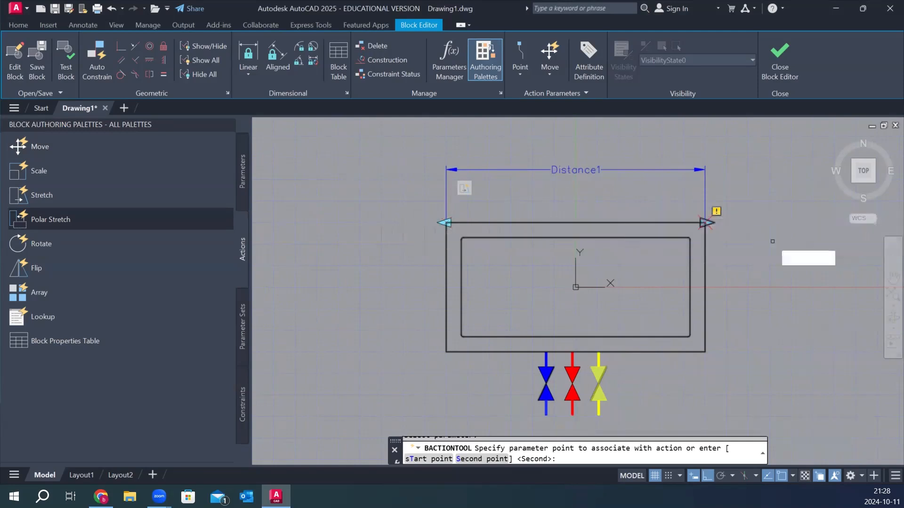
{"action": "left_click", "coordinate": [707, 224]}
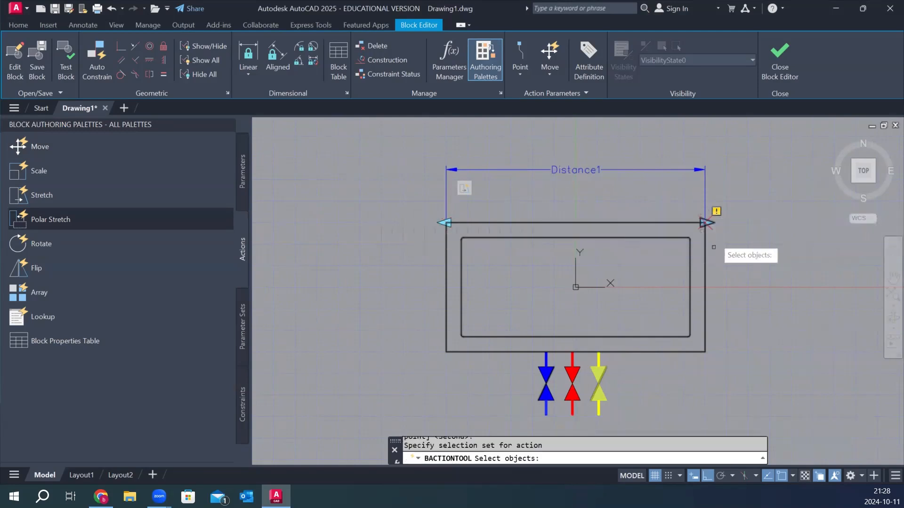
{"action": "scroll", "coordinate": [591, 273], "scroll_direction": "down", "scroll_amount": 2}
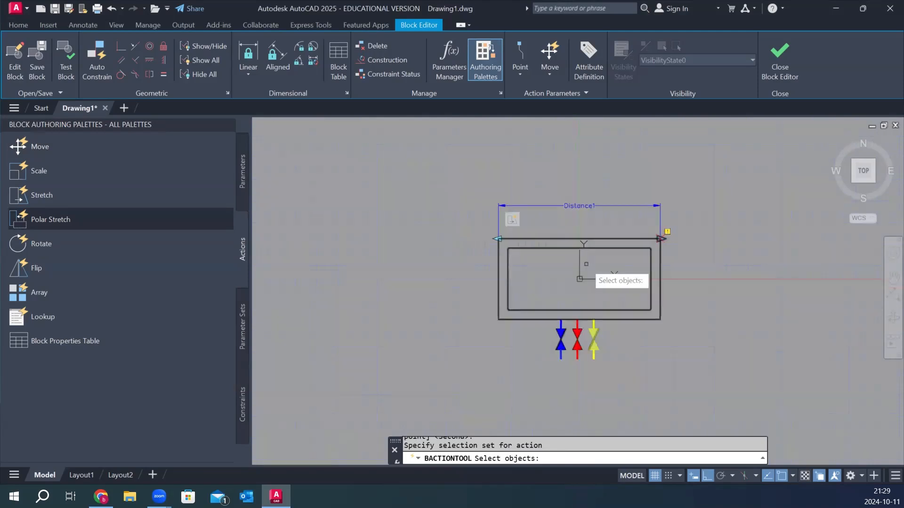
{"action": "scroll", "coordinate": [590, 365], "scroll_direction": "up", "scroll_amount": 2}
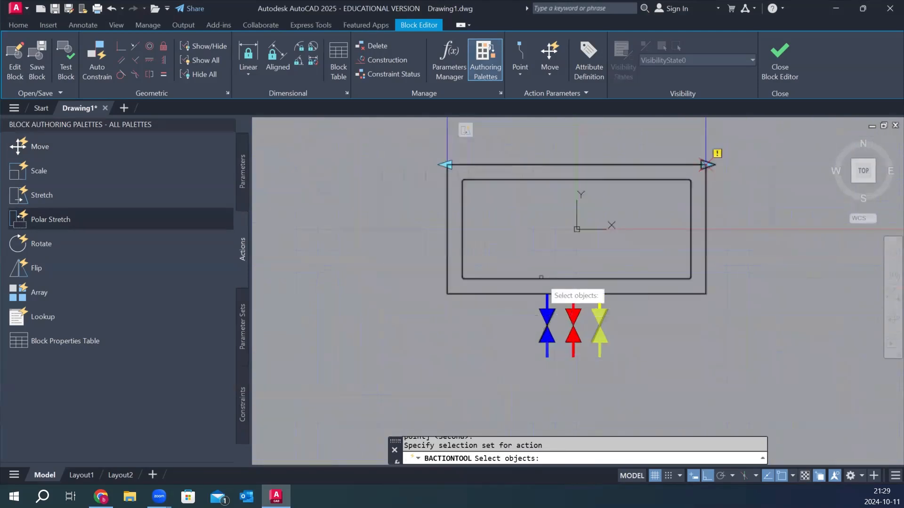
{"action": "left_click", "coordinate": [525, 258]}
{"action": "left_click", "coordinate": [658, 384]}
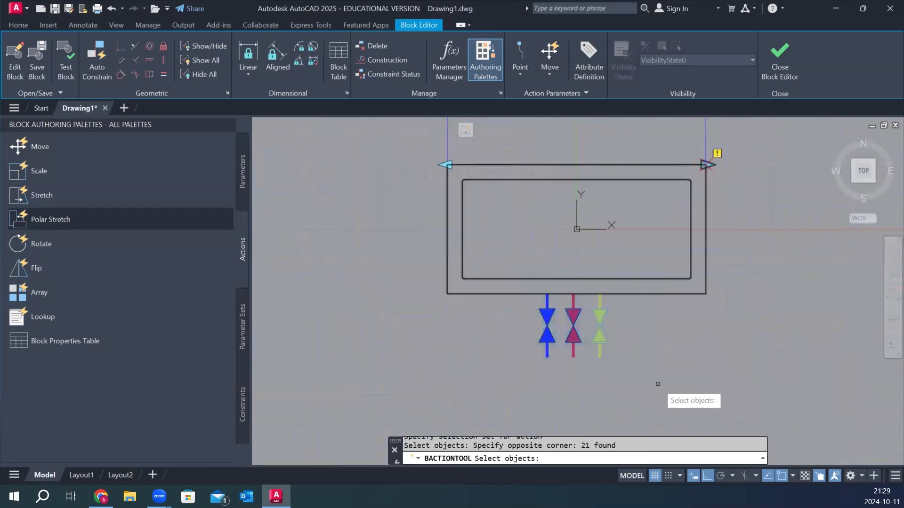
{"action": "key", "text": "Return"}
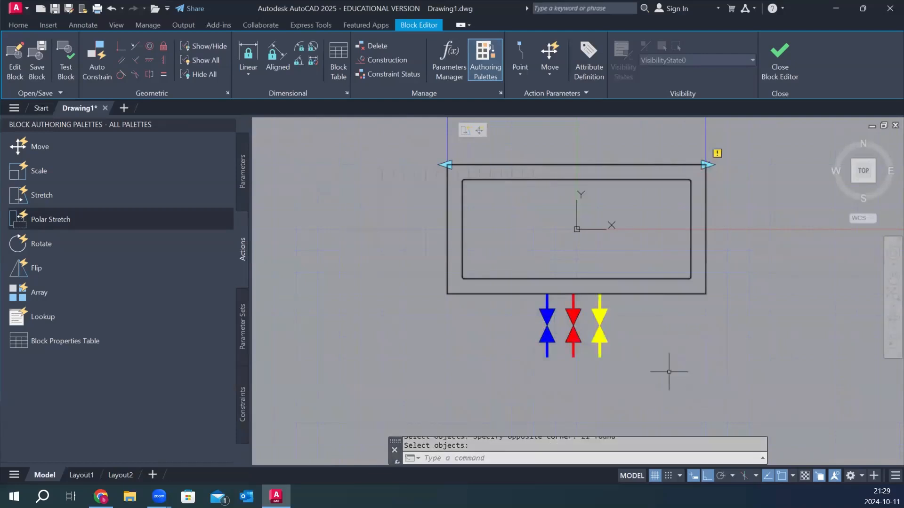
Select the Move action attached to Distance1 and display its properties.
{"action": "scroll", "coordinate": [650, 370], "scroll_direction": "down", "scroll_amount": 2}
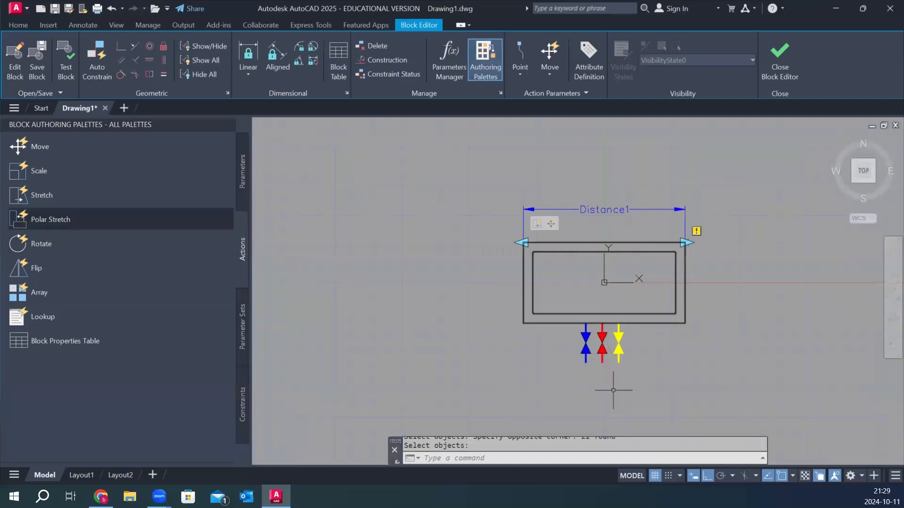
{"action": "scroll", "coordinate": [608, 349], "scroll_direction": "up", "scroll_amount": 2}
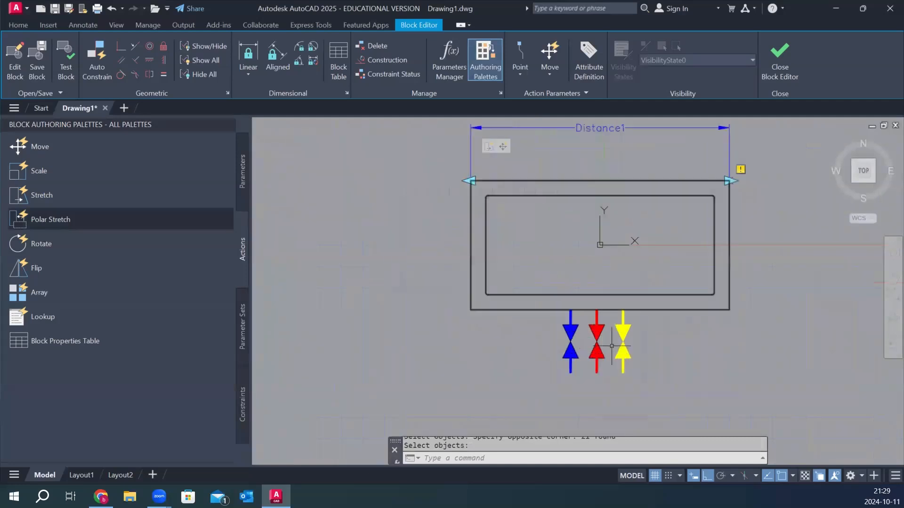
{"action": "left_click", "coordinate": [502, 150]}
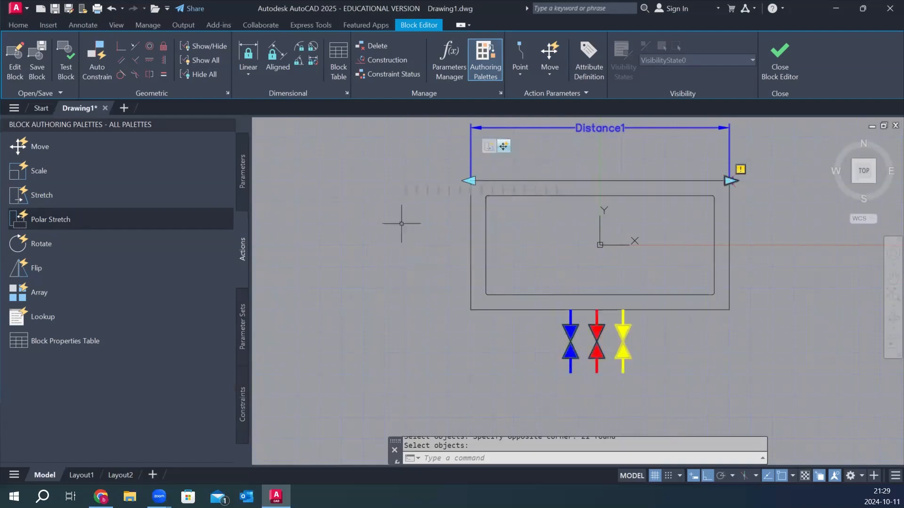
{"action": "right_click", "coordinate": [391, 162]}
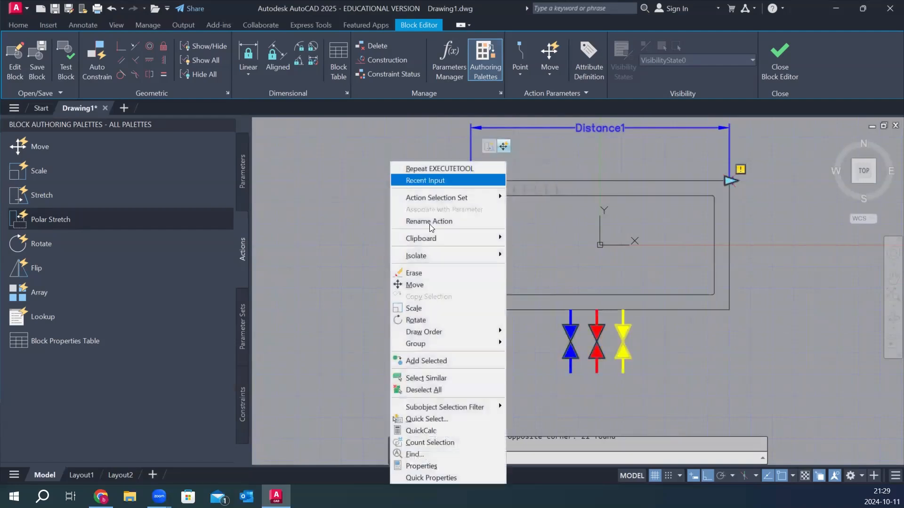
{"action": "left_click", "coordinate": [468, 465]}
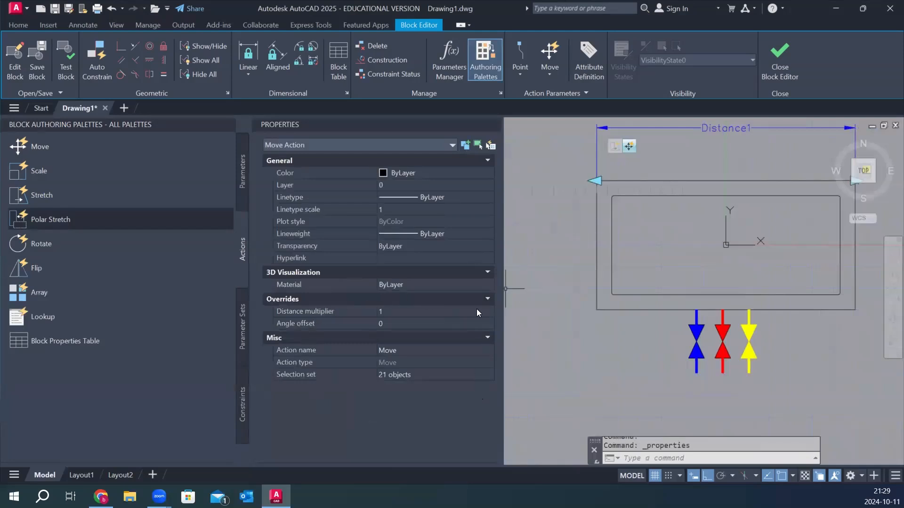
{"action": "left_click", "coordinate": [626, 149]}
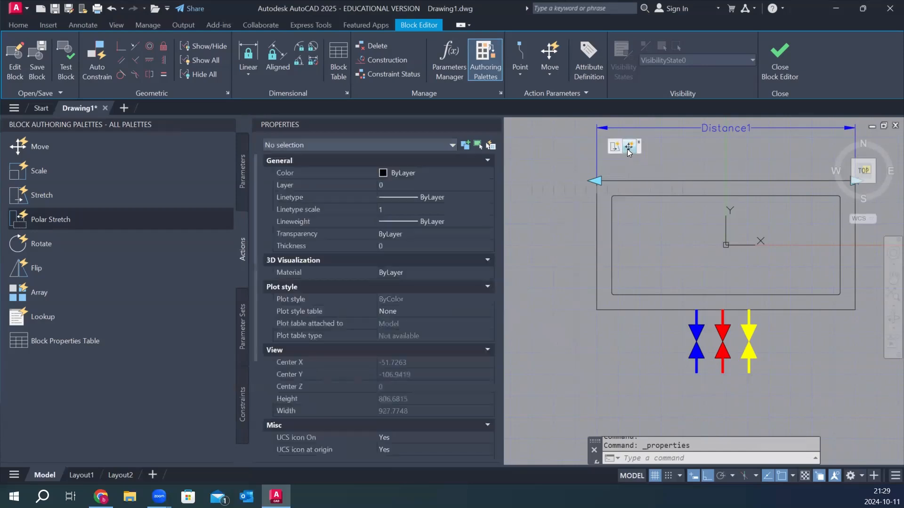
{"action": "left_click", "coordinate": [627, 149]}
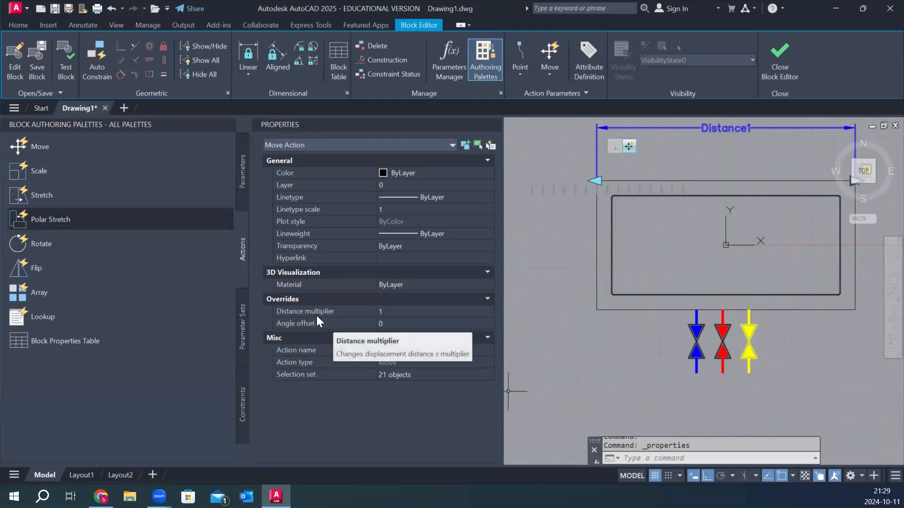
Set the Move action's distance multiplier to 0.5 and close the Block Editor, saving the changes.
{"action": "left_click", "coordinate": [427, 311]}
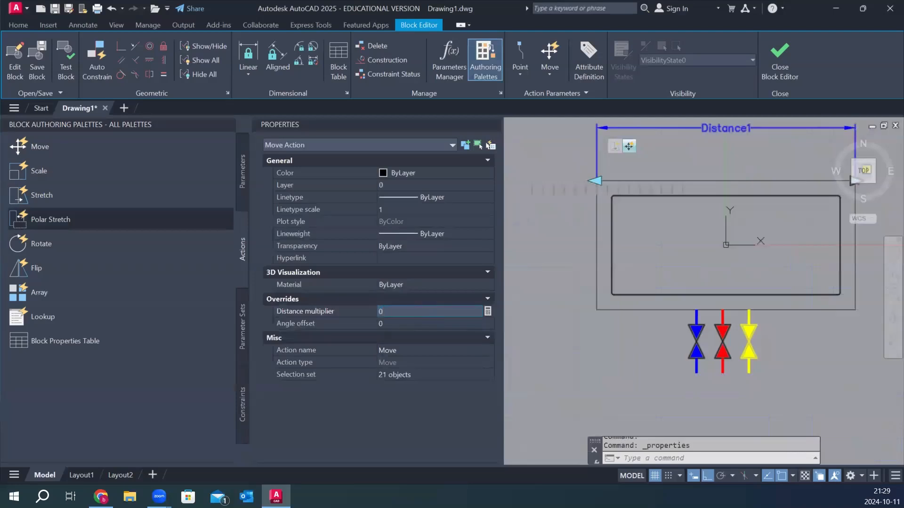
{"action": "key", "text": "Tab"}
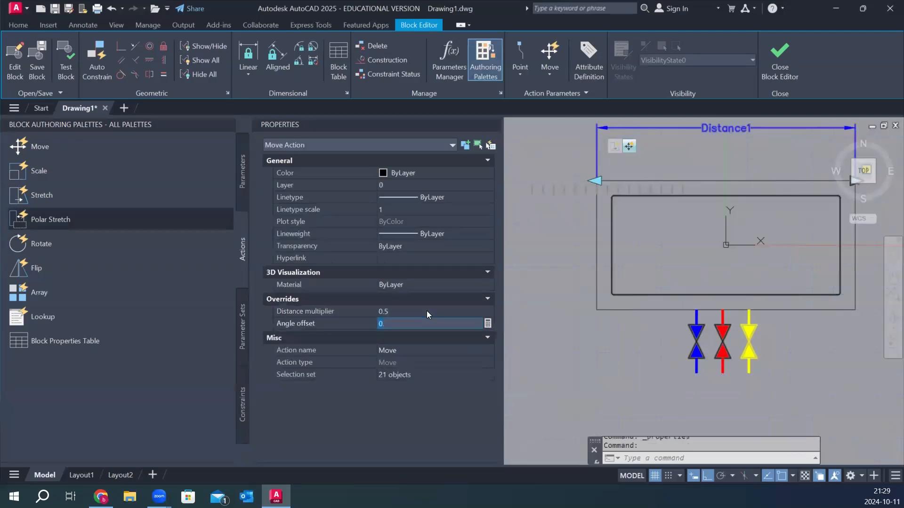
{"action": "left_click", "coordinate": [776, 56]}
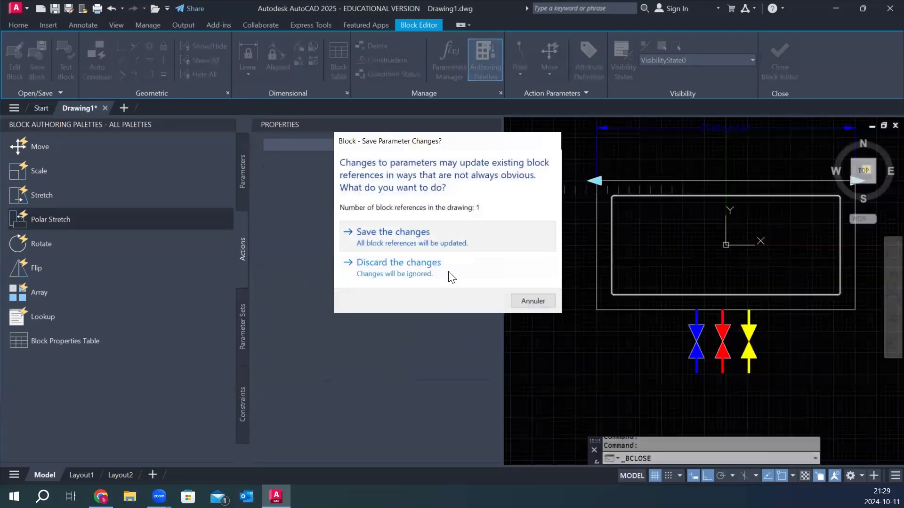
{"action": "left_click", "coordinate": [451, 275]}
{"action": "left_click", "coordinate": [470, 301]}
Select the block, shorten it to its minimum length from its dynamic grip, and check the valves' position.
{"action": "left_click", "coordinate": [629, 210]}
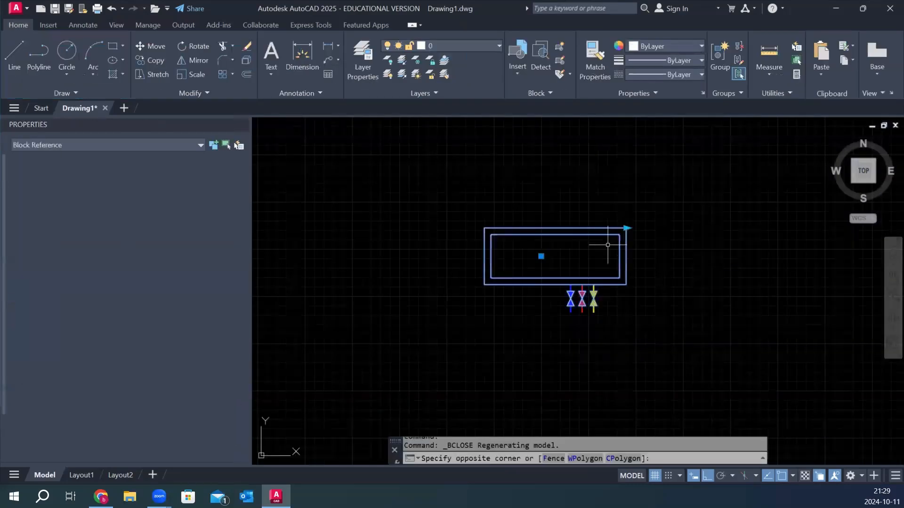
{"action": "left_click", "coordinate": [626, 228]}
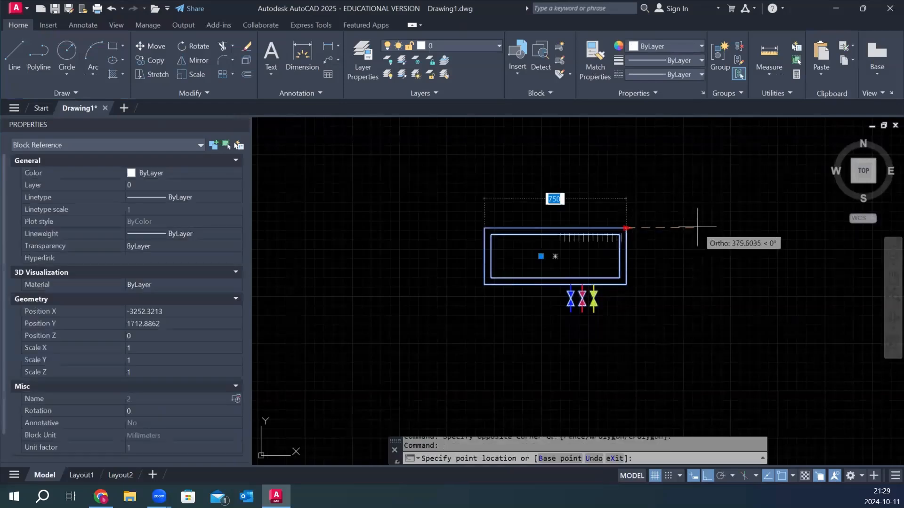
{"action": "left_click", "coordinate": [496, 206]}
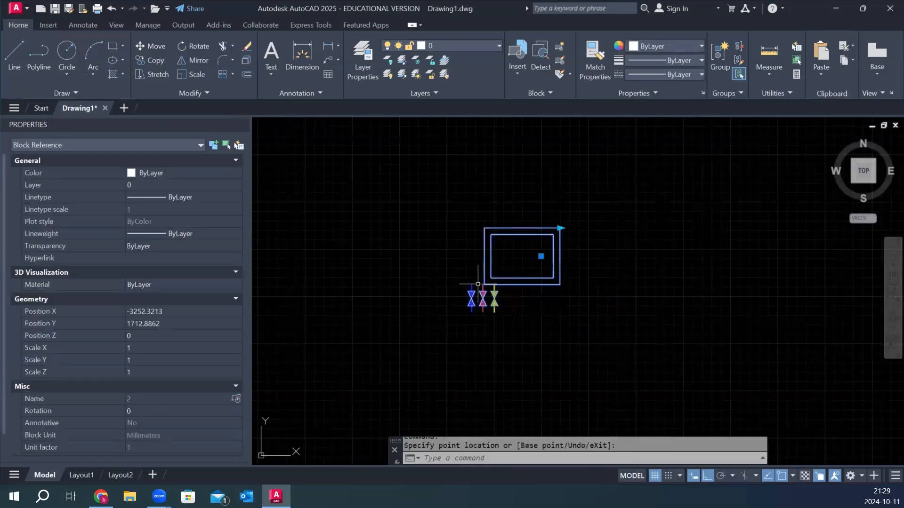
{"action": "scroll", "coordinate": [459, 286], "scroll_direction": "up", "scroll_amount": 2}
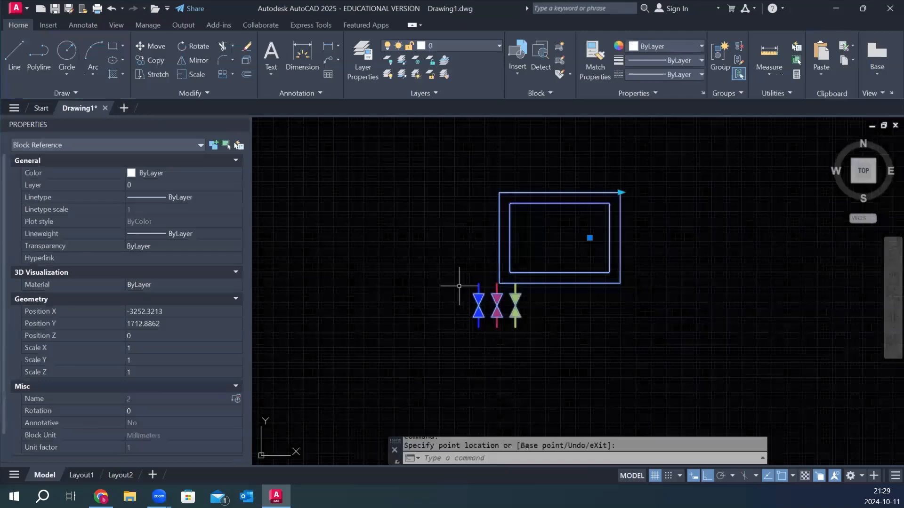
{"action": "middle_click_drag", "start_coordinate": [459, 286], "coordinate": [481, 296]}
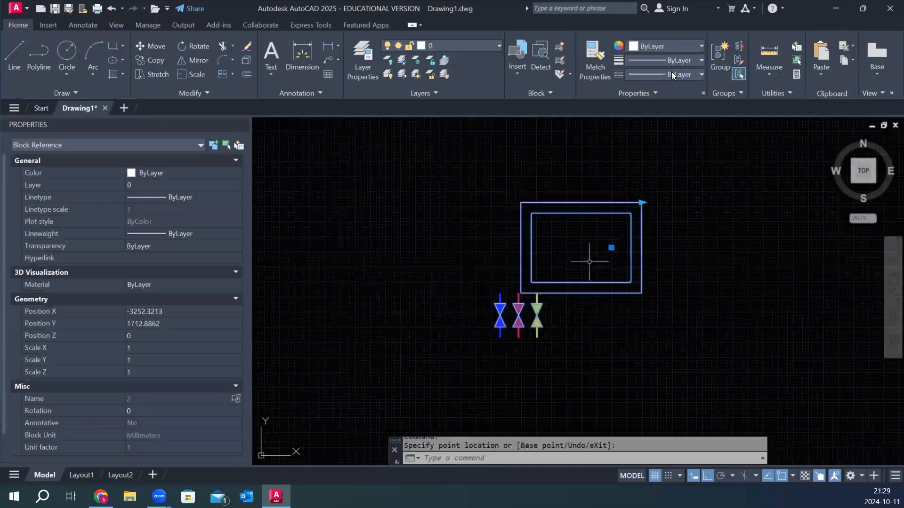
In block 2's definition, set the Move action's distance multiplier to -0.5 and close the Block Editor, saving the changes.
{"action": "double_click", "coordinate": [553, 216]}
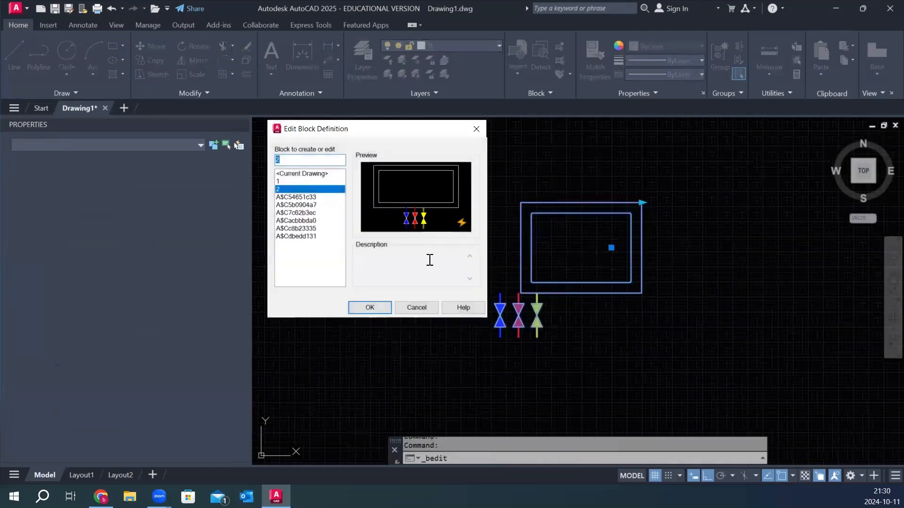
{"action": "left_click", "coordinate": [375, 309]}
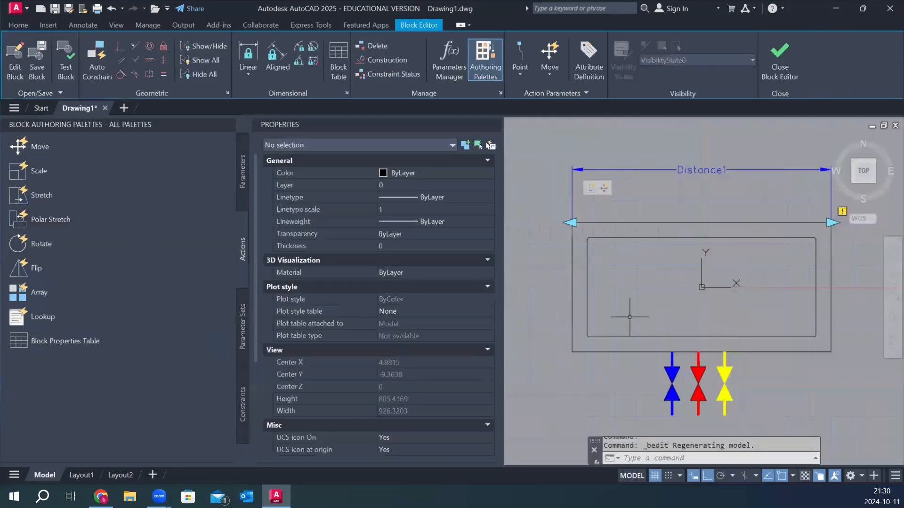
{"action": "left_click", "coordinate": [604, 188]}
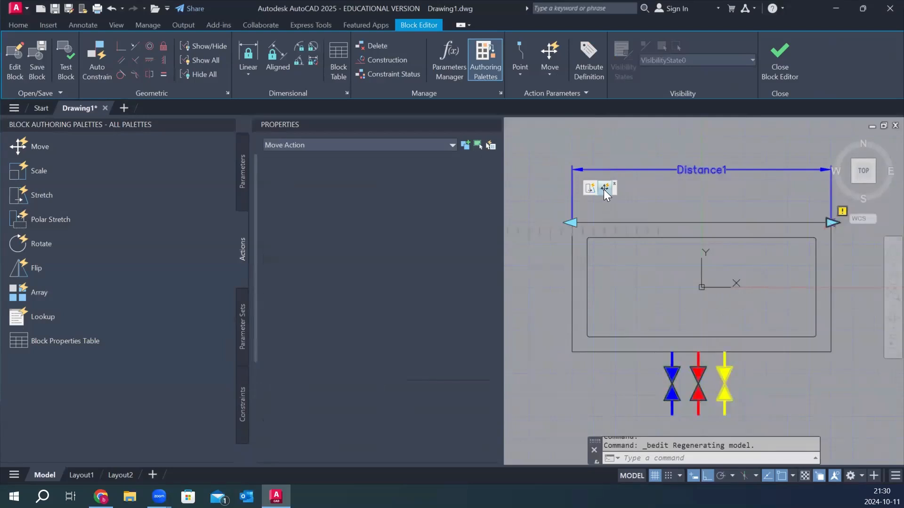
{"action": "left_click", "coordinate": [421, 311]}
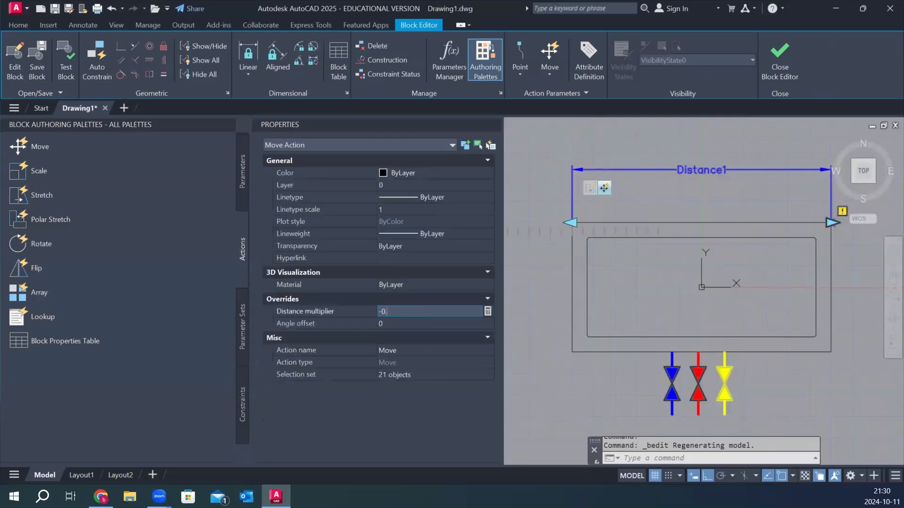
{"action": "type", "text": "-0.5"}
{"action": "key", "text": "Return"}
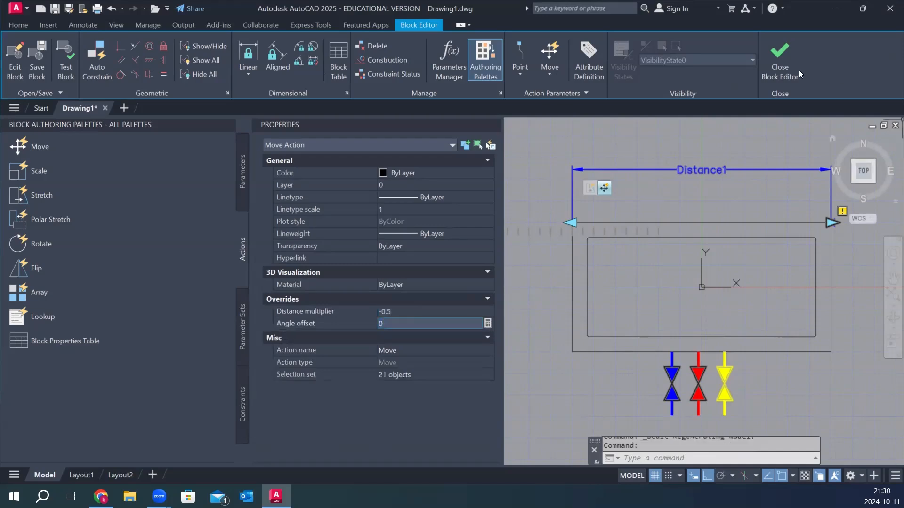
{"action": "left_click", "coordinate": [780, 59]}
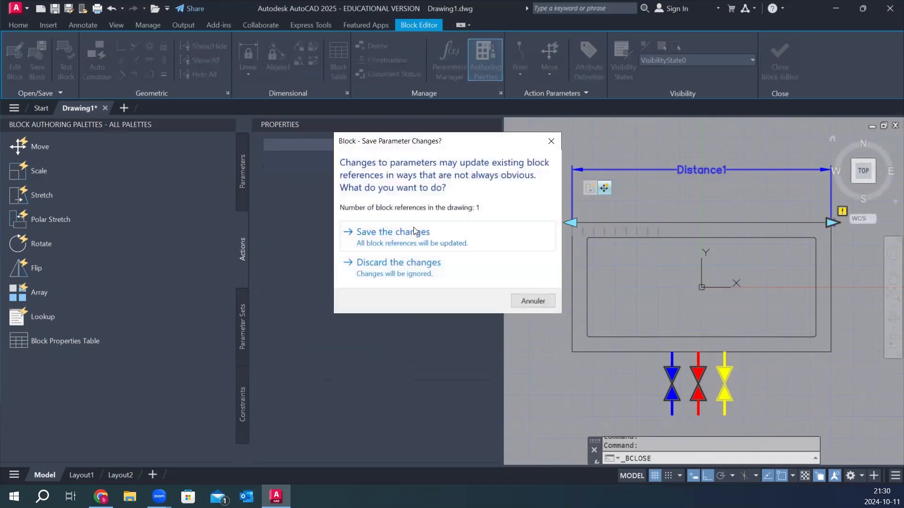
{"action": "left_click", "coordinate": [414, 231]}
Select the block and stretch it to its 750 maximum length from its dynamic grip to check the valves' centring.
{"action": "left_click", "coordinate": [645, 218]}
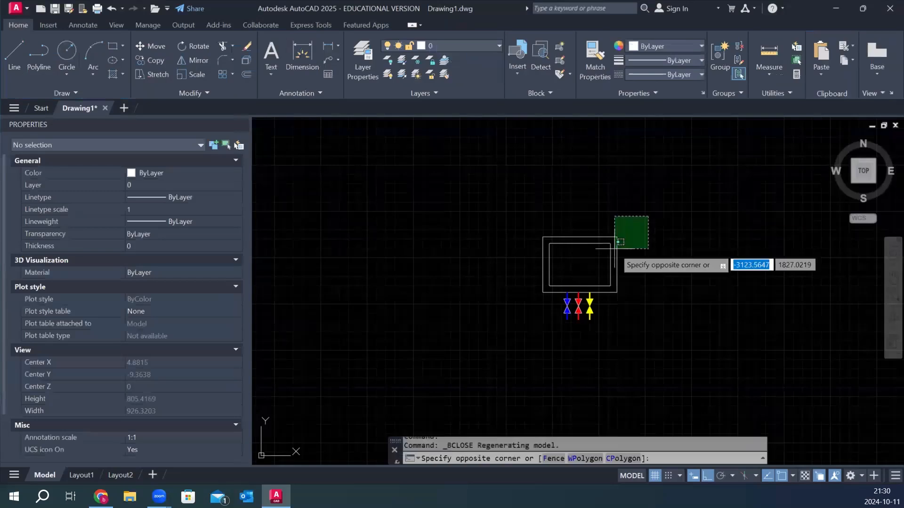
{"action": "left_click", "coordinate": [612, 250]}
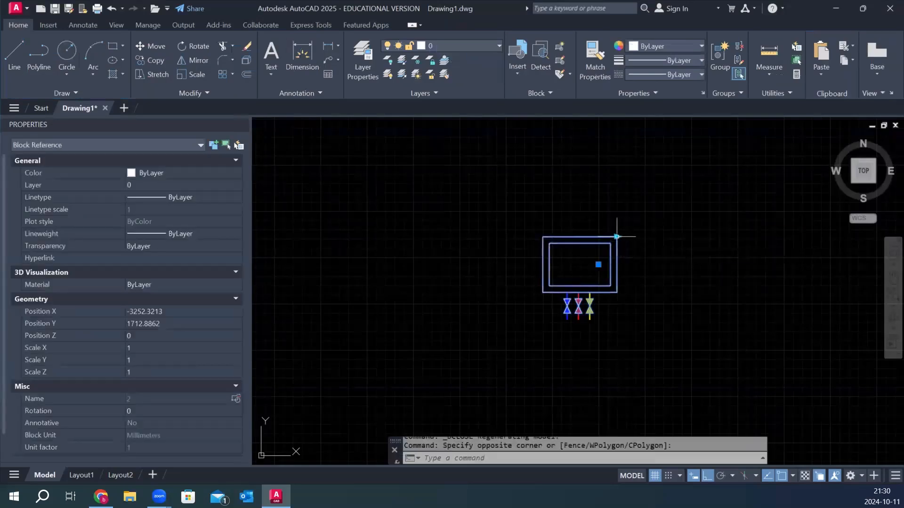
{"action": "left_click", "coordinate": [616, 236]}
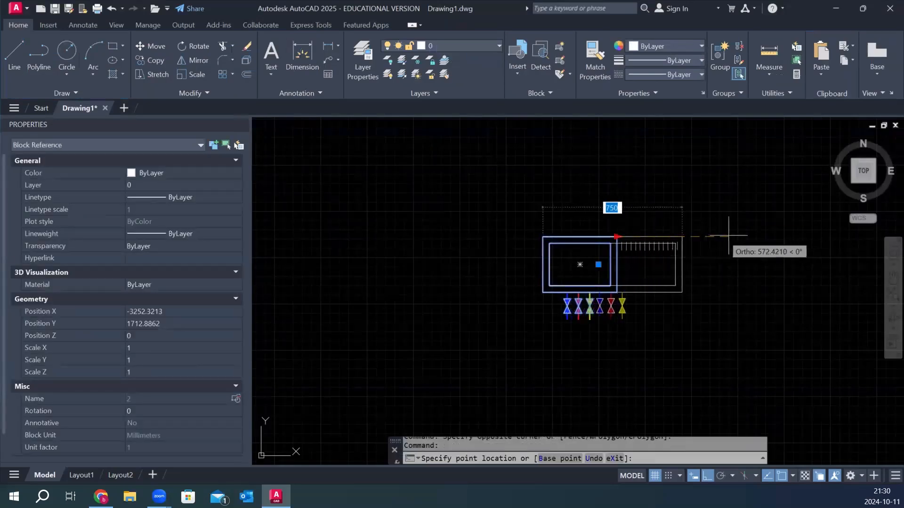
{"action": "left_click", "coordinate": [680, 237]}
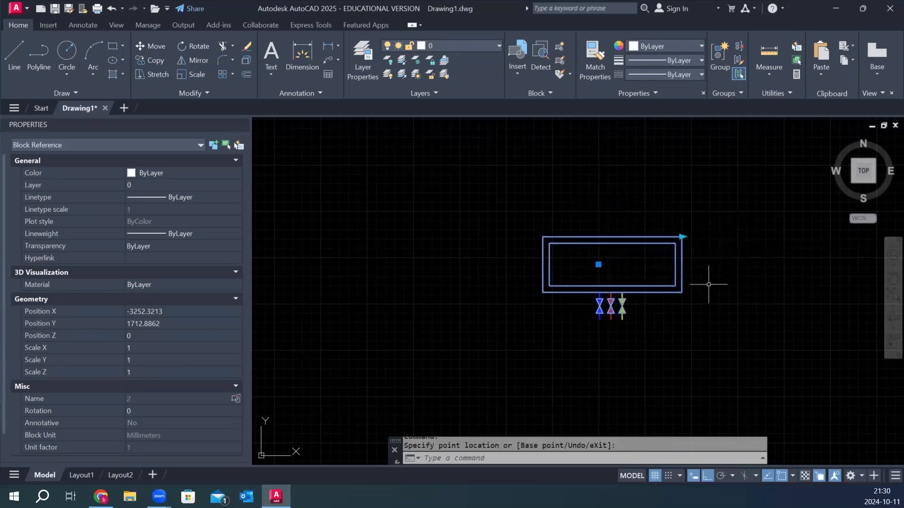
Resize the block from its dynamic grip to 600 and to its minimum length, checking the valves' centring at each length.
{"action": "scroll", "coordinate": [645, 282], "scroll_direction": "up", "scroll_amount": 2}
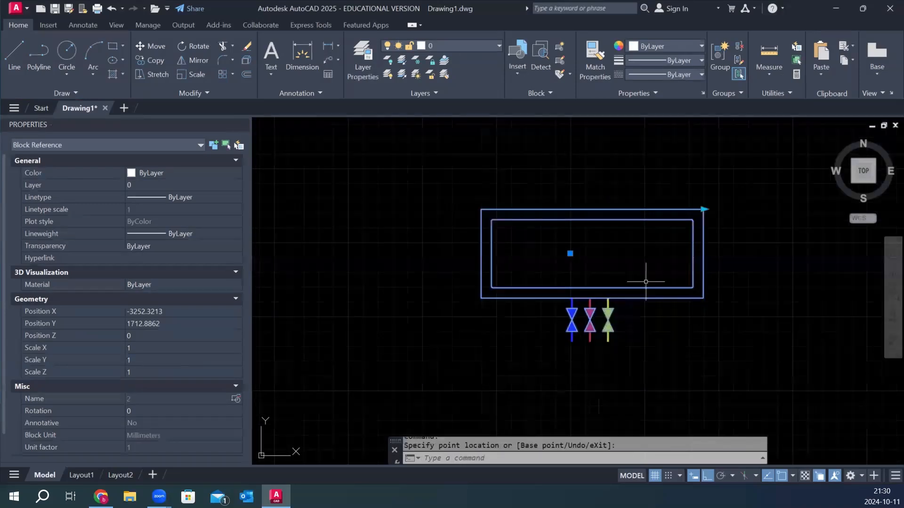
{"action": "left_click", "coordinate": [705, 209]}
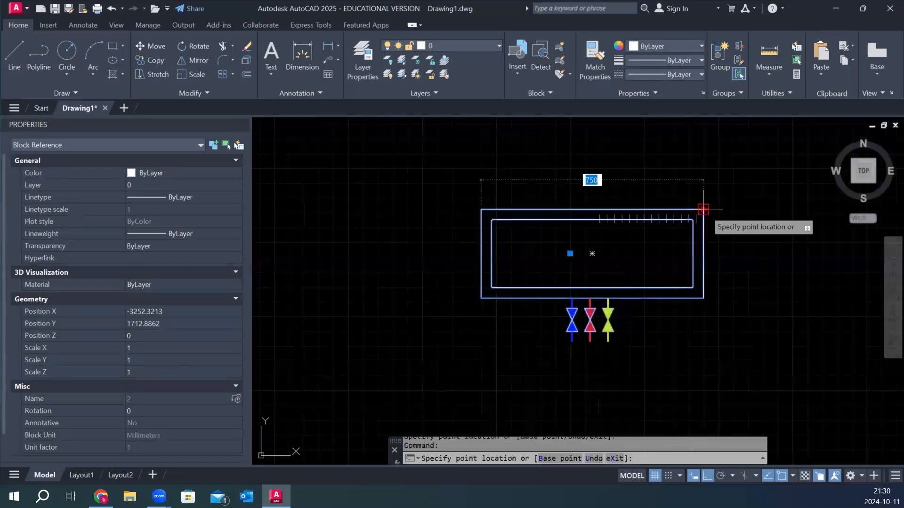
{"action": "left_click", "coordinate": [657, 177]}
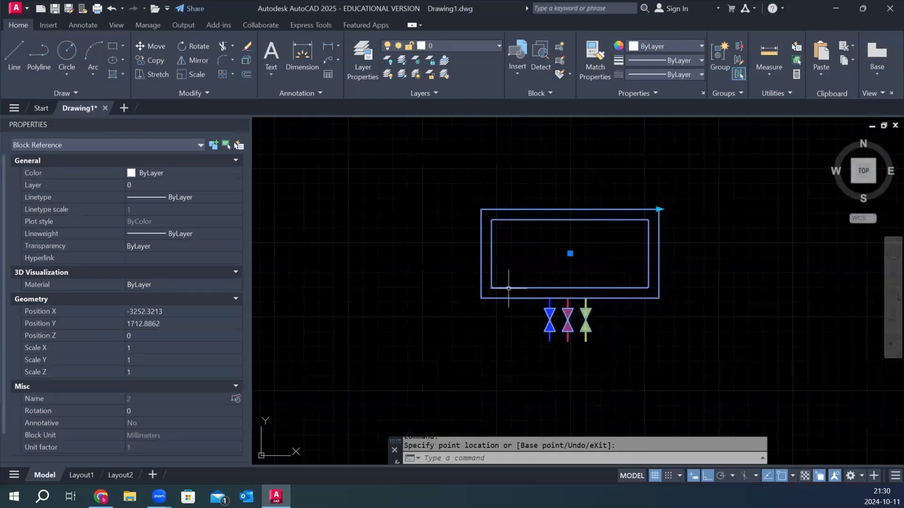
{"action": "left_click", "coordinate": [658, 209]}
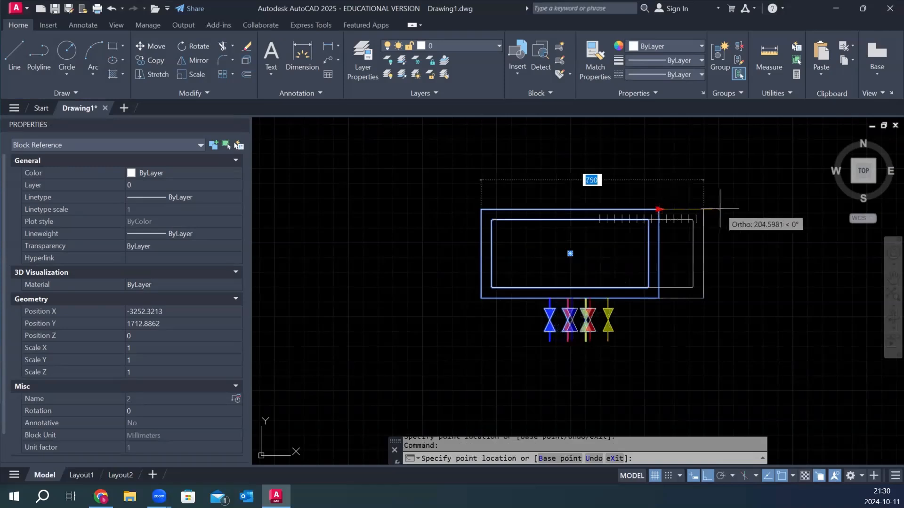
{"action": "left_click", "coordinate": [560, 183]}
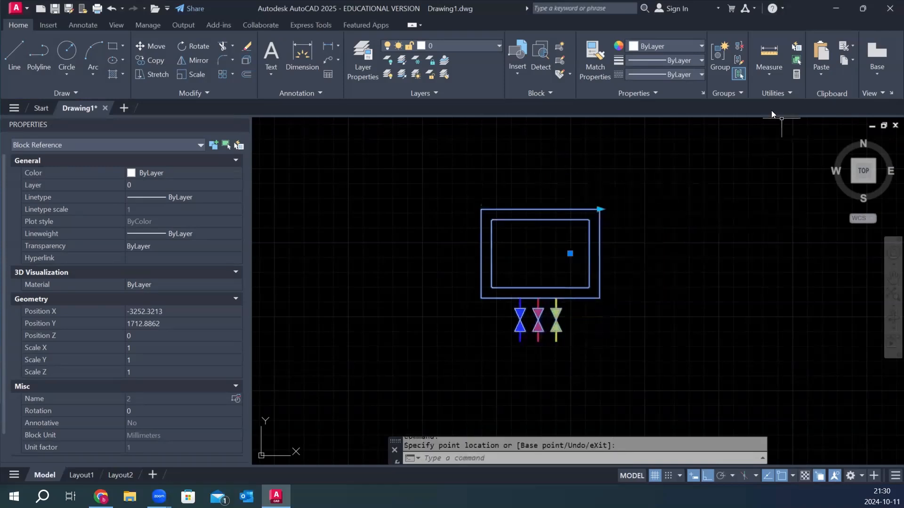